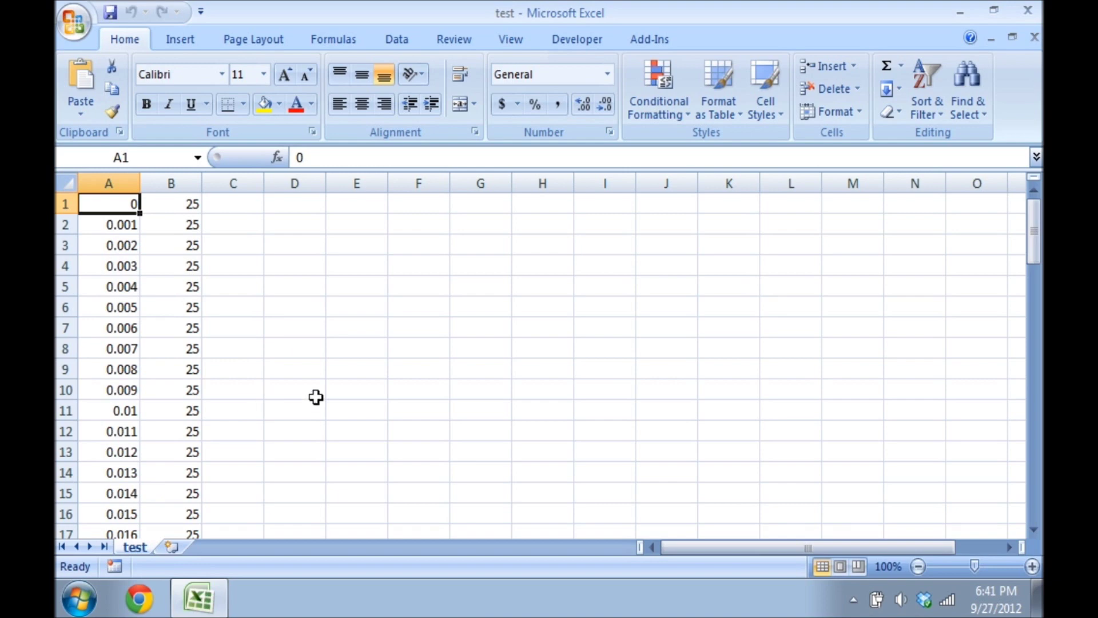
# Open the RelativeResourceManager PDF from the desktop and place it beside the Excel sheet
pyautogui.click(243, 218)
pyautogui.press('Up')
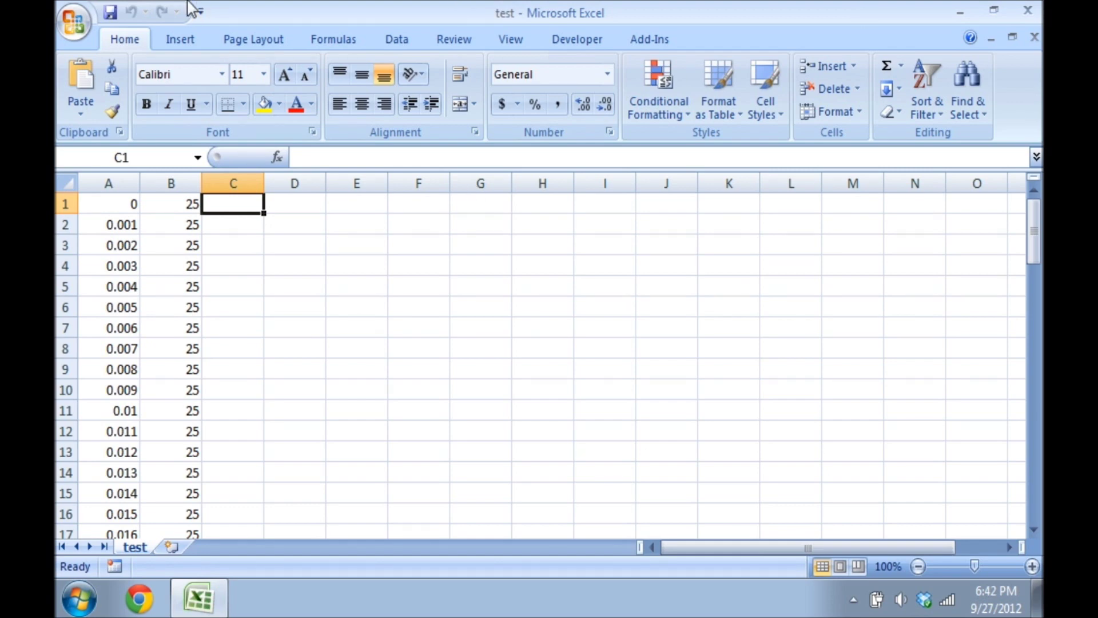
pyautogui.click(995, 9)
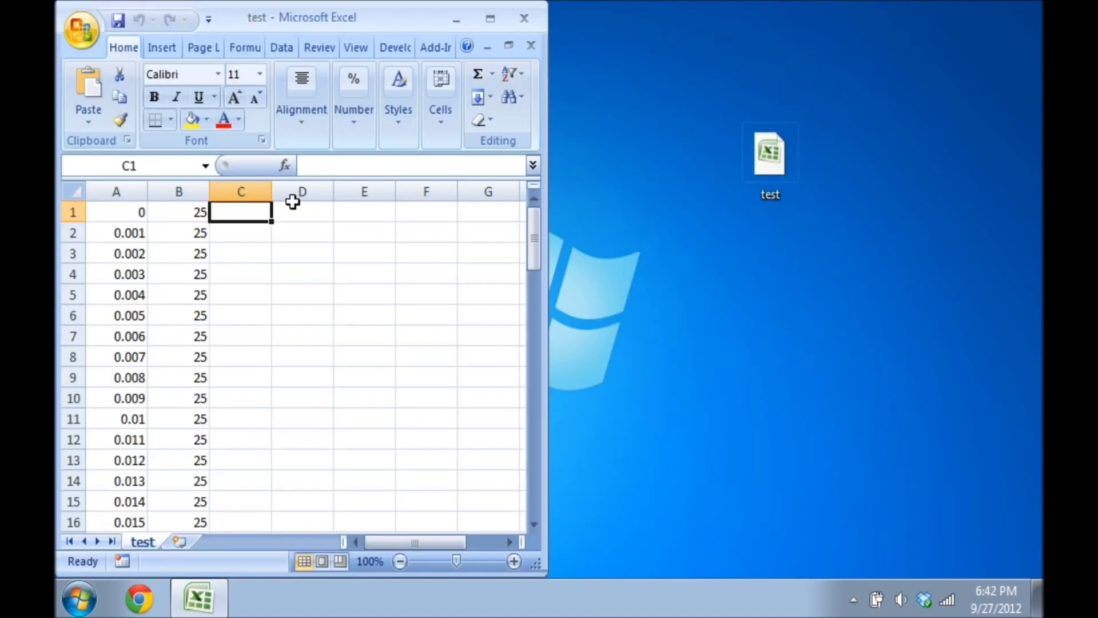
pyautogui.press('super+d')
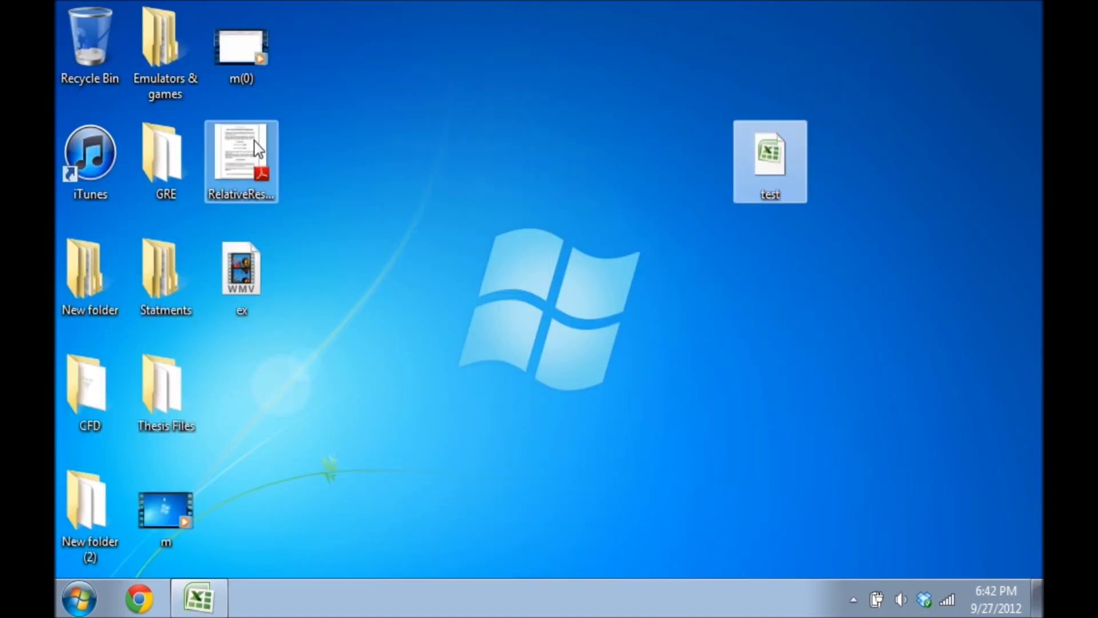
pyautogui.doubleClick(241, 166)
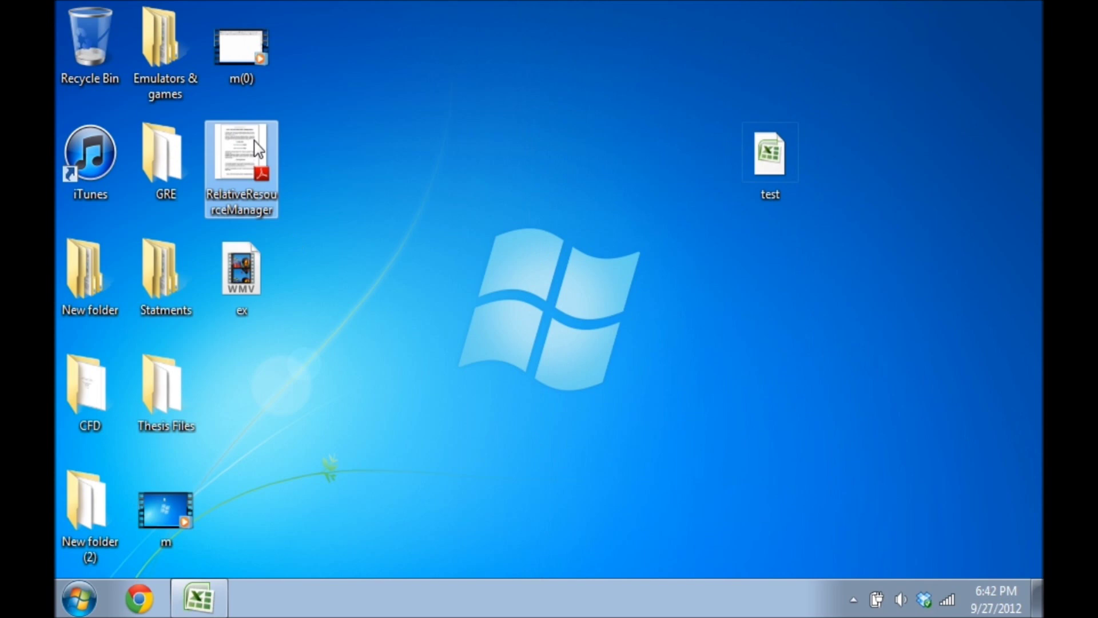
pyautogui.click(770, 303)
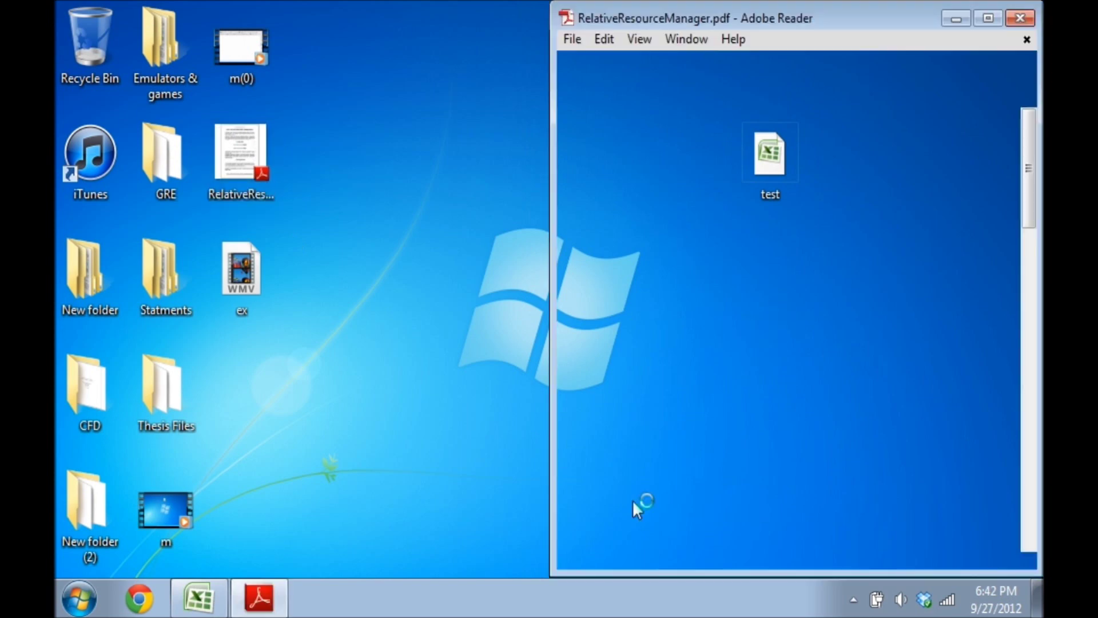
pyautogui.click(209, 598)
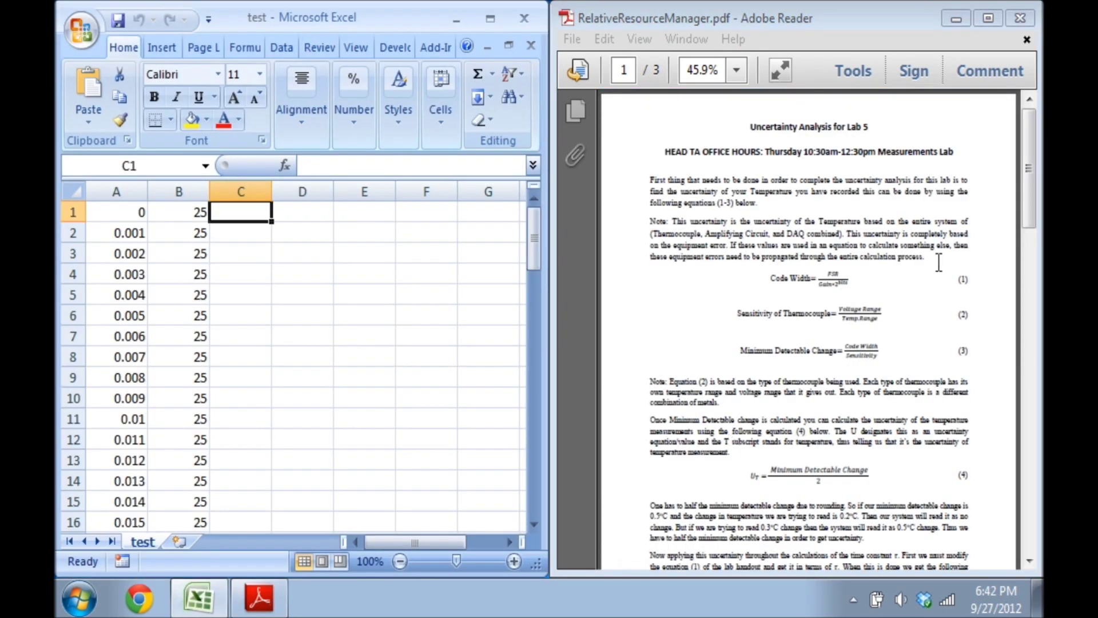
# Scroll the PDF down to page 3 with the uncertainty equation
pyautogui.scroll(-2, 939, 263)
pyautogui.scroll(2, 970, 297)
pyautogui.moveTo(1025, 205); pyautogui.dragTo(1030, 484)
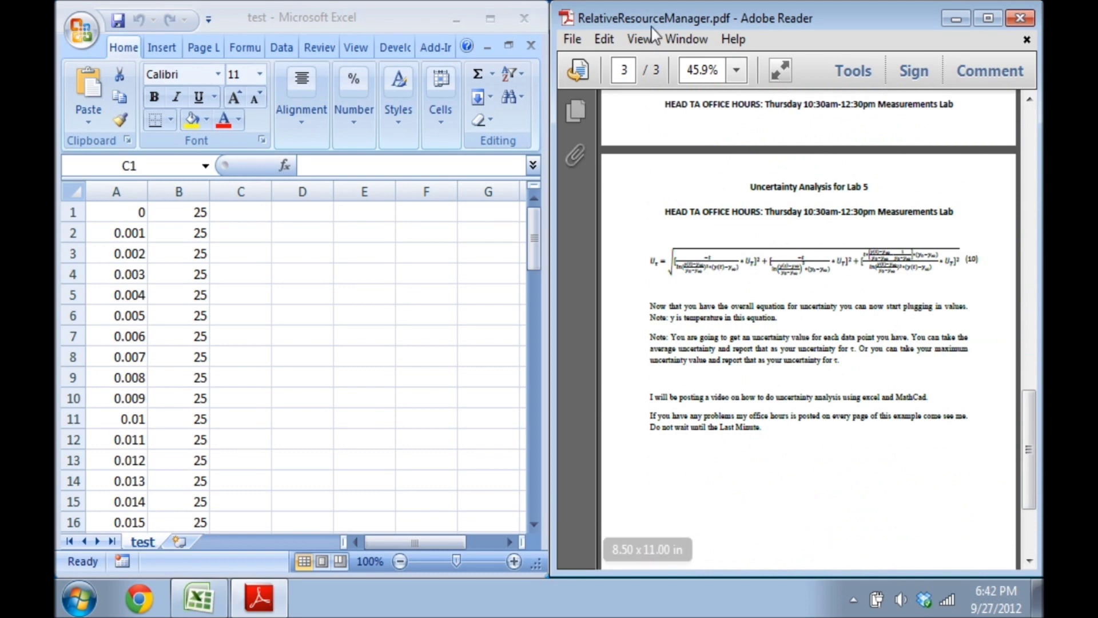
pyautogui.click(635, 37)
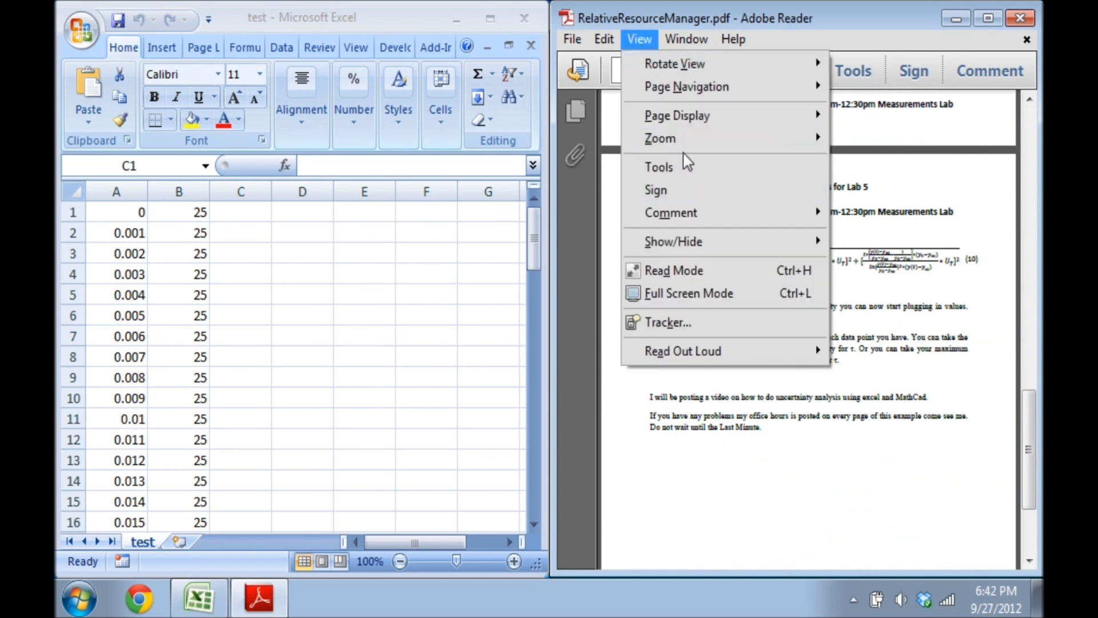
pyautogui.moveTo(695, 143)
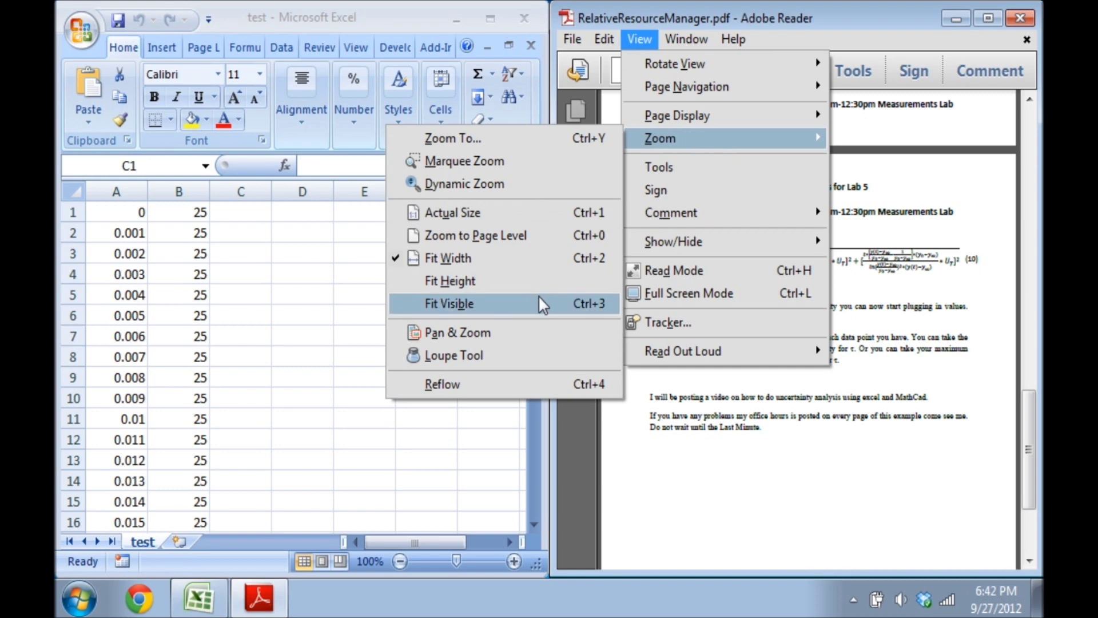
pyautogui.click(777, 109)
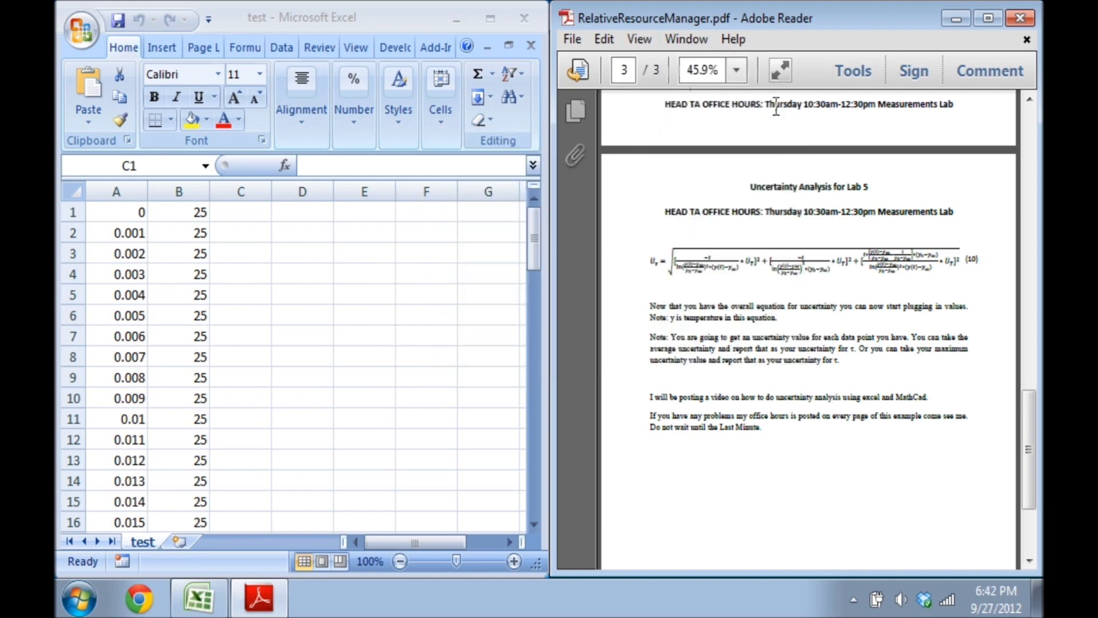
# Set the PDF zoom to 150% after trying 400% and 200%, and pan to the equation
pyautogui.click(737, 70)
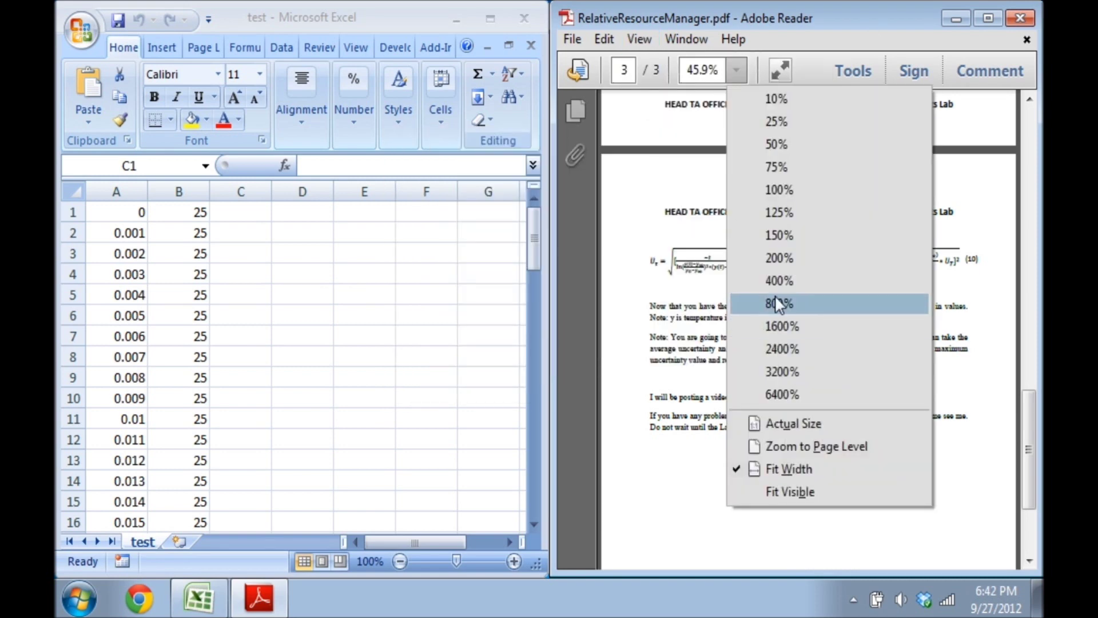
pyautogui.click(776, 280)
pyautogui.click(737, 70)
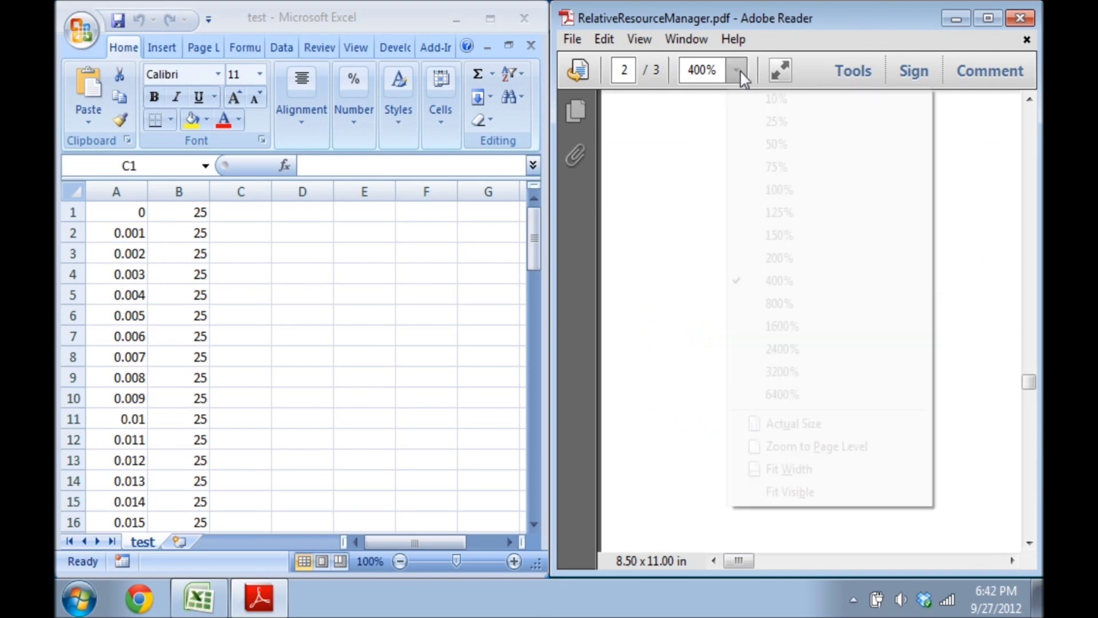
pyautogui.click(793, 258)
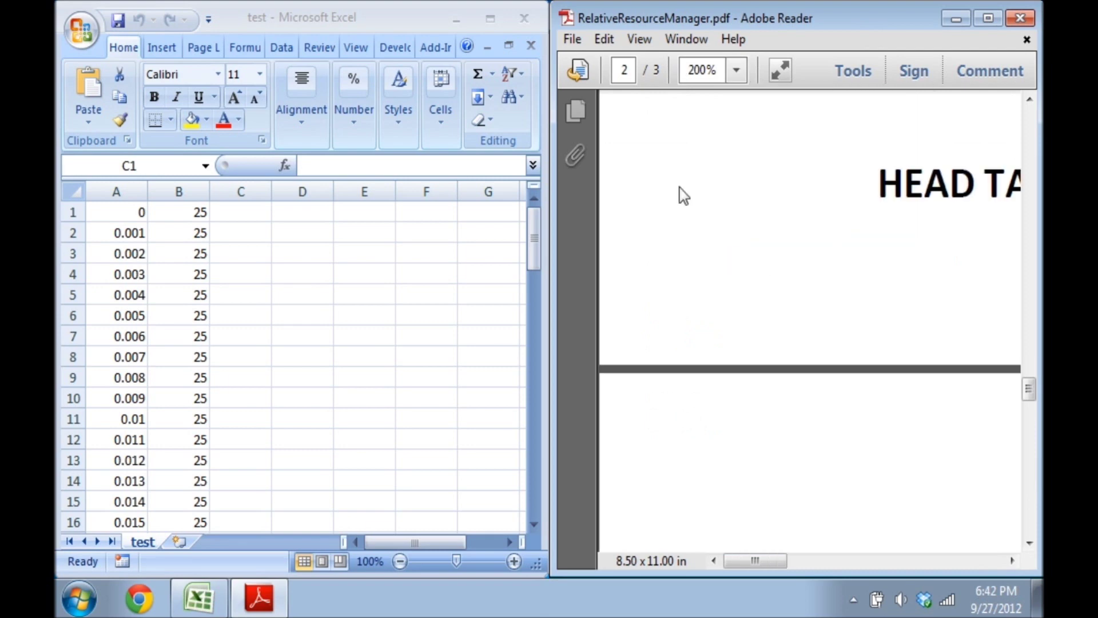
pyautogui.click(737, 70)
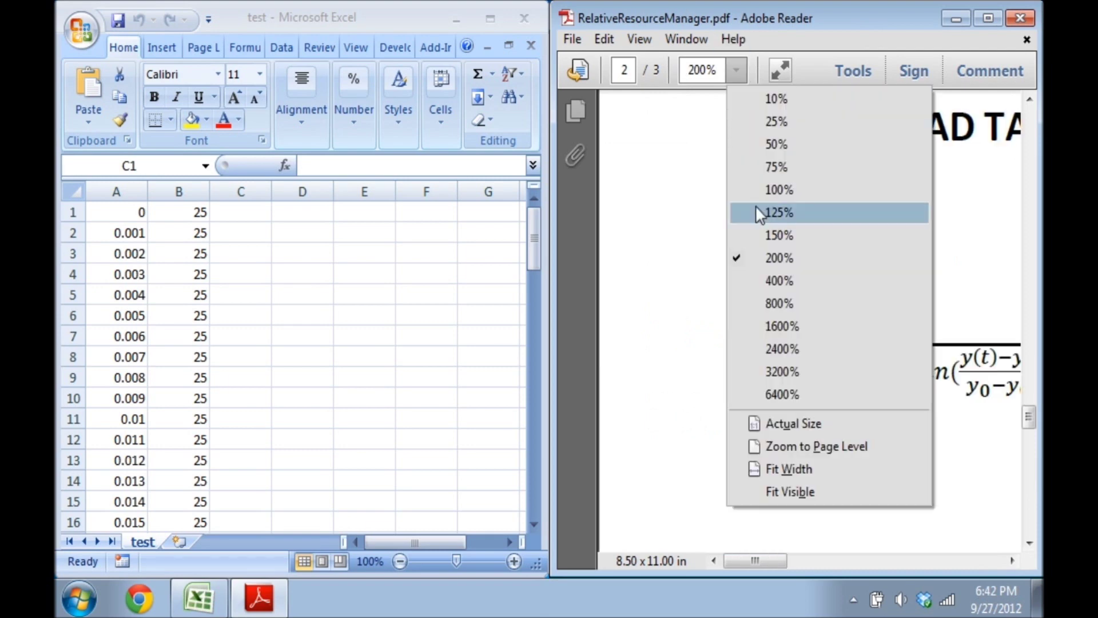
pyautogui.click(752, 235)
pyautogui.moveTo(782, 559); pyautogui.dragTo(812, 560)
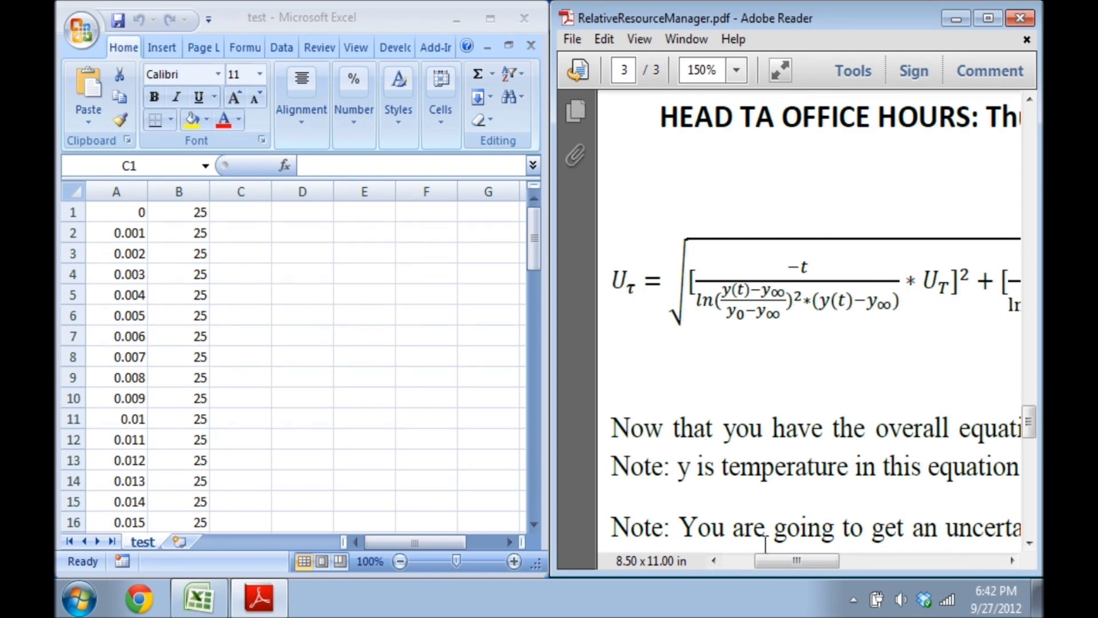
pyautogui.moveTo(783, 561); pyautogui.dragTo(794, 562)
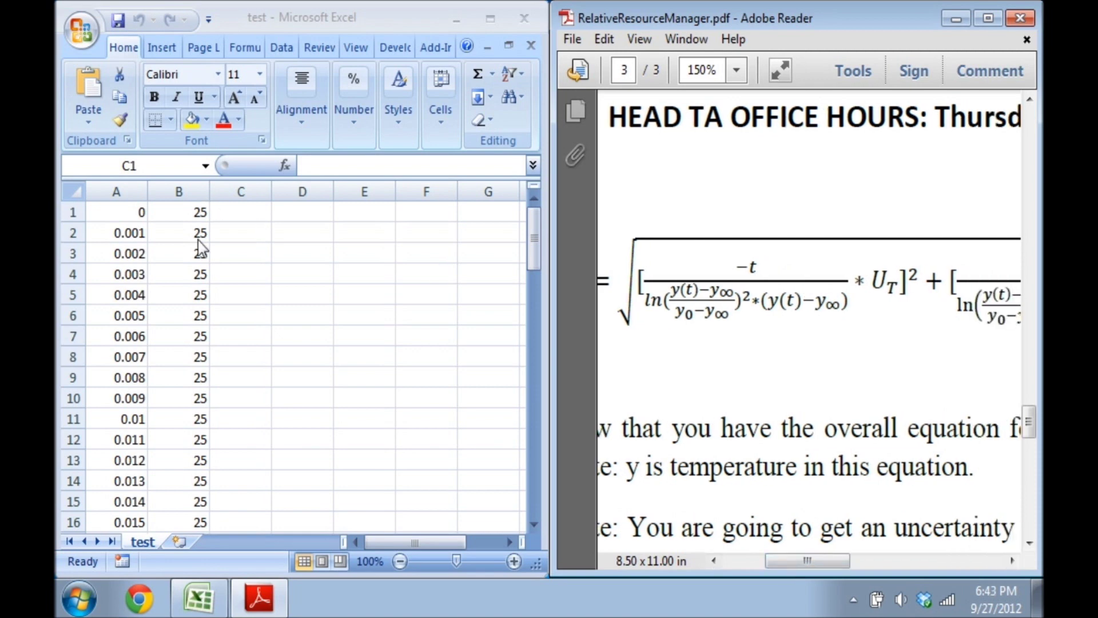
# Insert a blank row above the data in Excel, then clear a mistaken 'Ut' entry from A1
pyautogui.click(534, 199)
pyautogui.rightClick(81, 209)
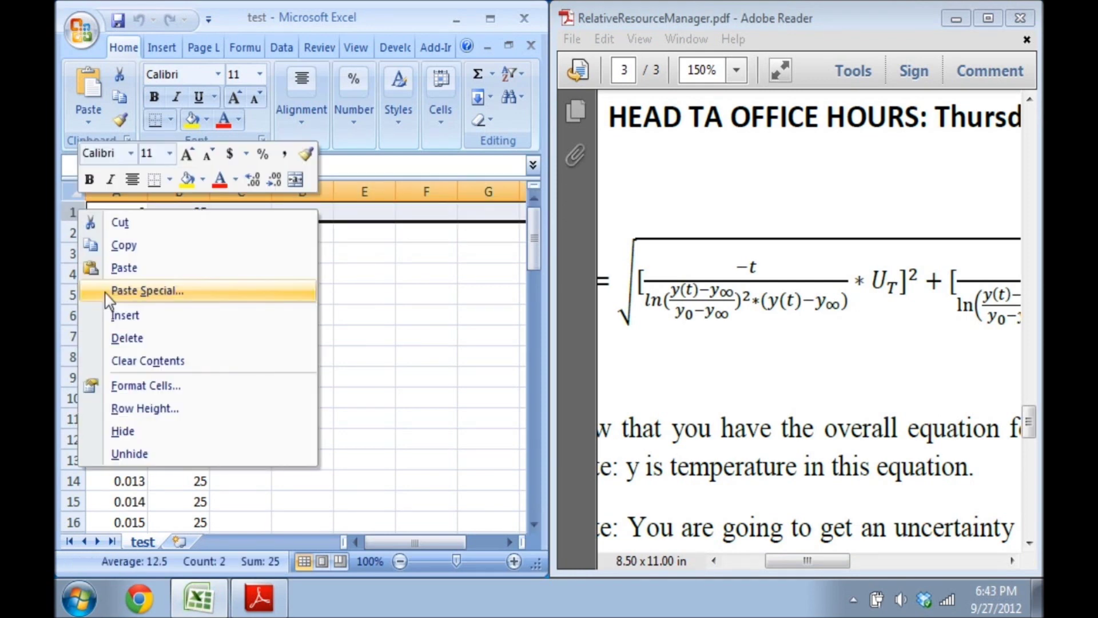
pyautogui.click(113, 315)
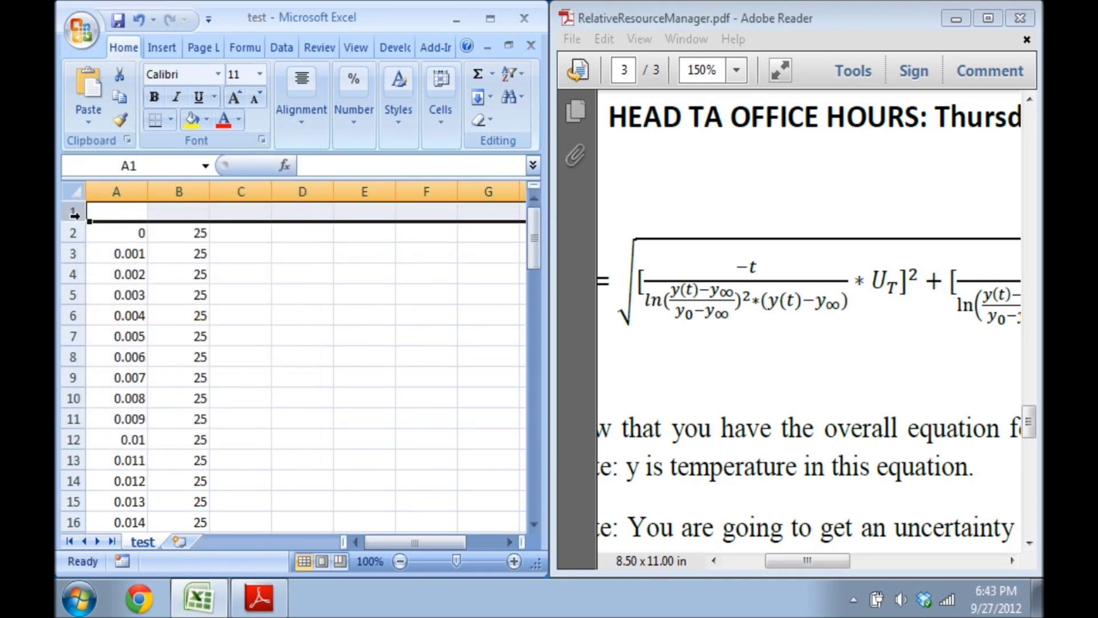
pyautogui.click(196, 209)
pyautogui.click(127, 209)
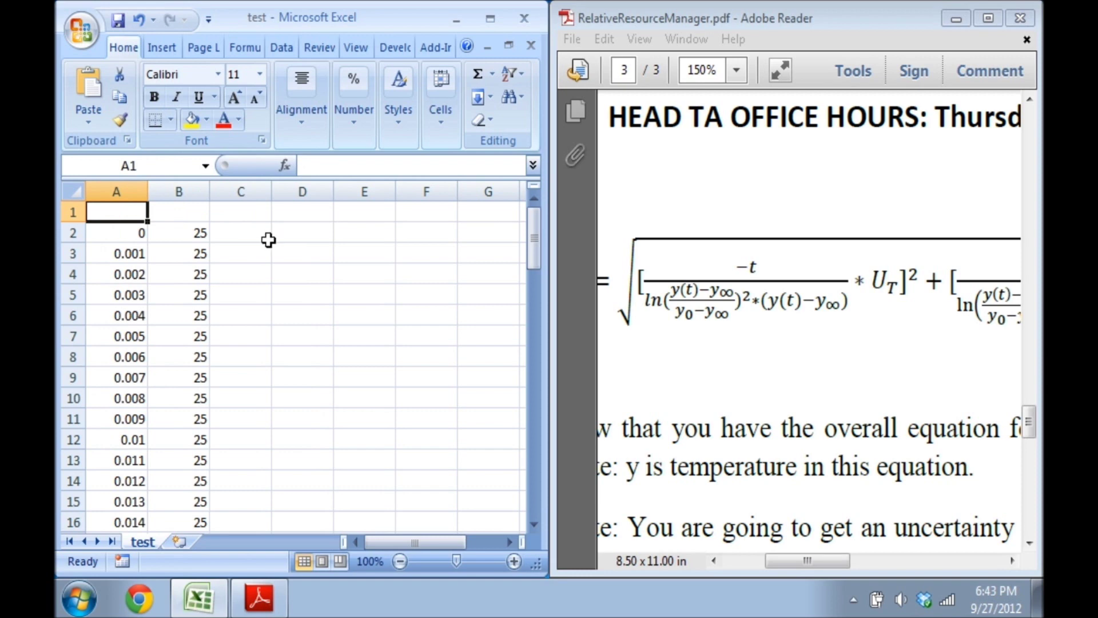
pyautogui.write('U')
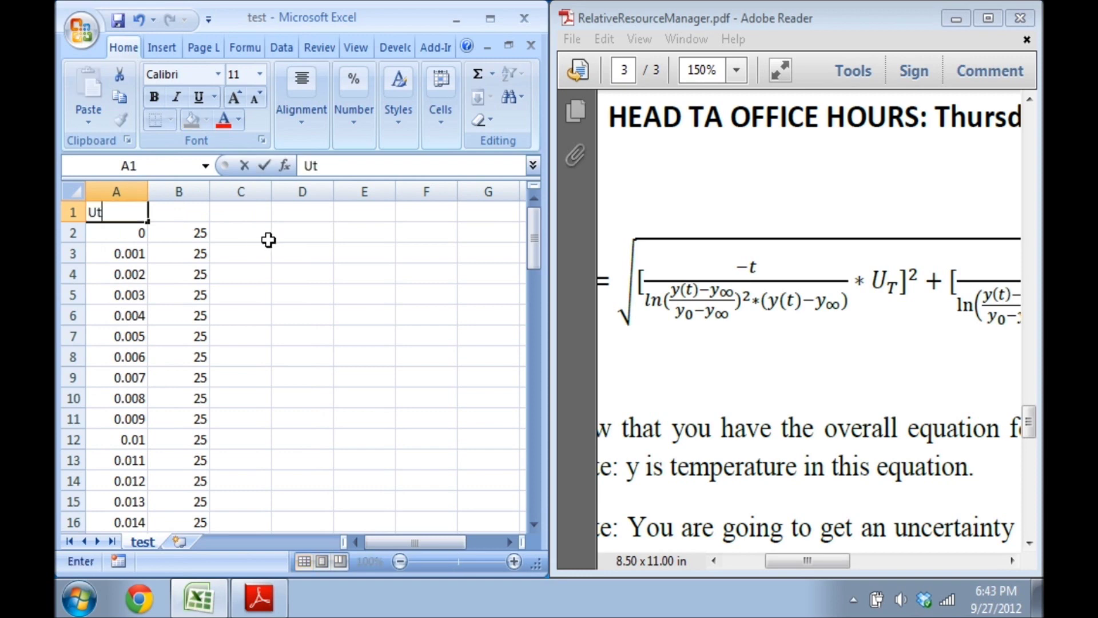
pyautogui.write('t')
pyautogui.press('Tab')
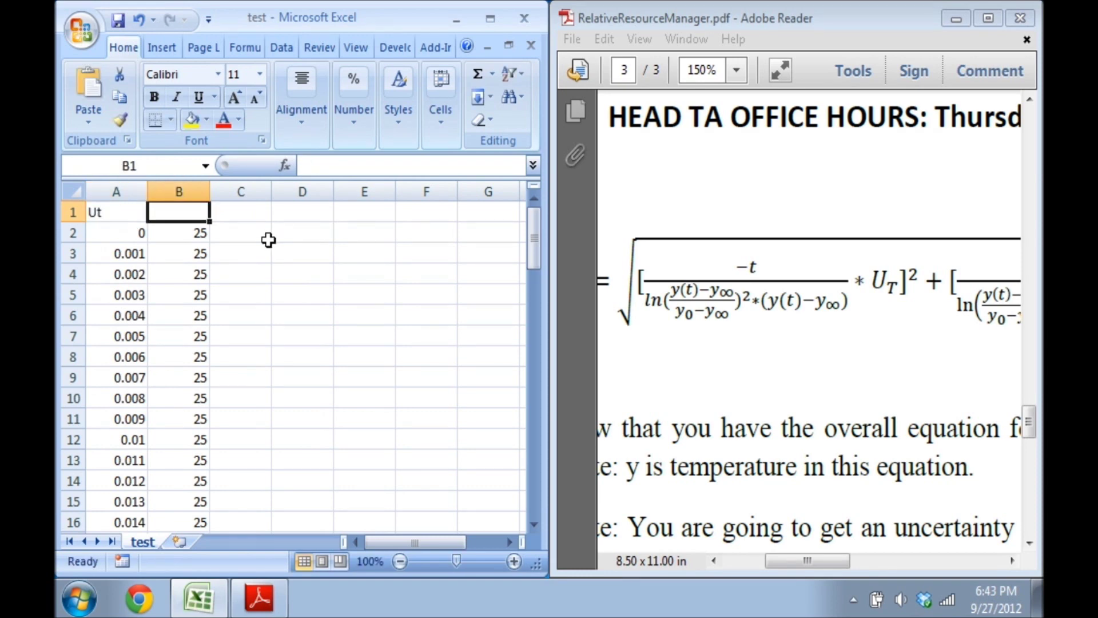
pyautogui.click(139, 211)
pyautogui.press('Delete')
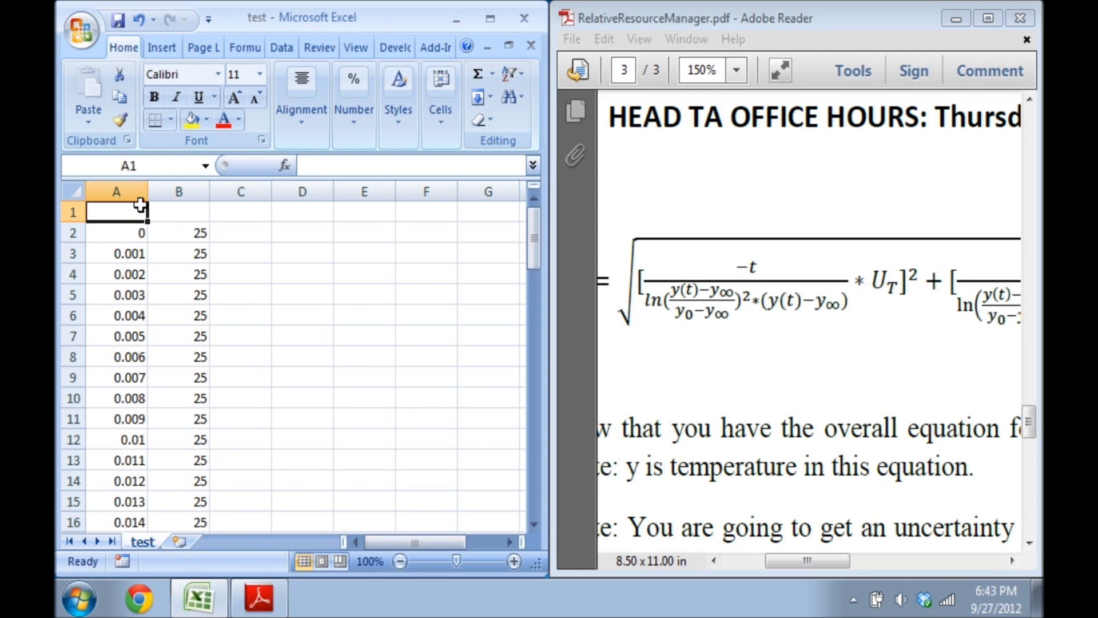
# Enter the column headings Time, Temp and UTau in A1:C1
pyautogui.write('Time')
pyautogui.press('Tab')
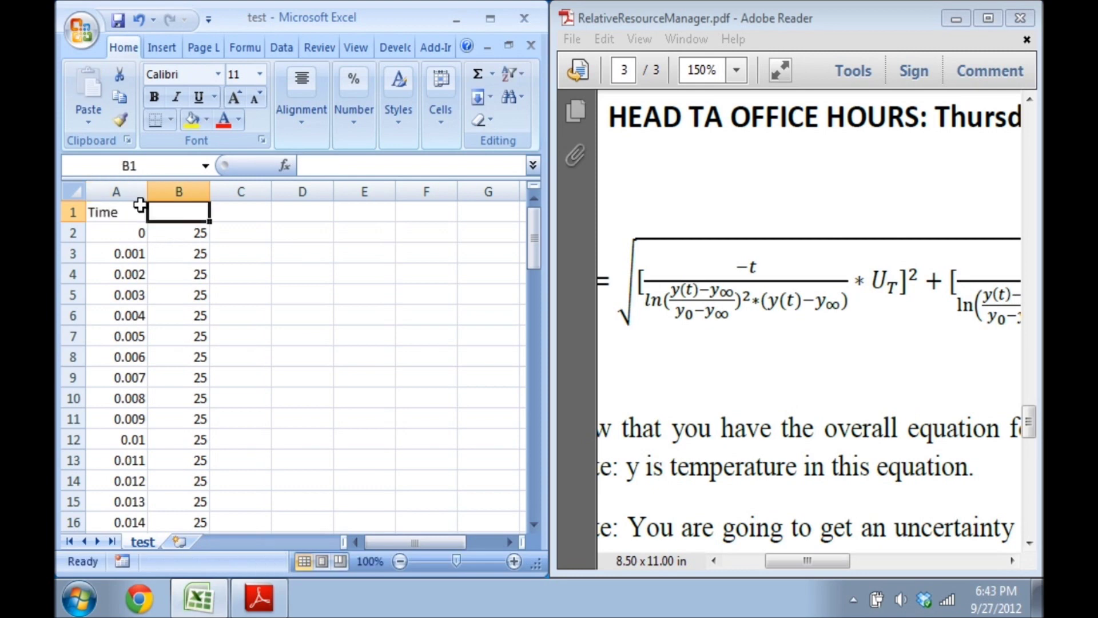
pyautogui.write('Temp')
pyautogui.press('Tab')
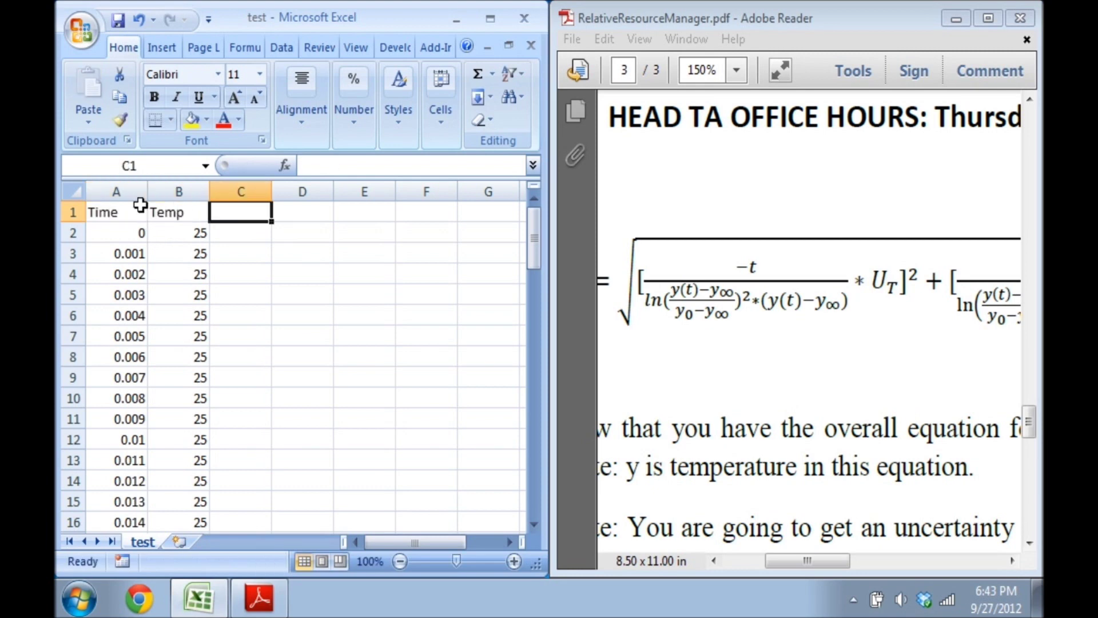
pyautogui.write('U')
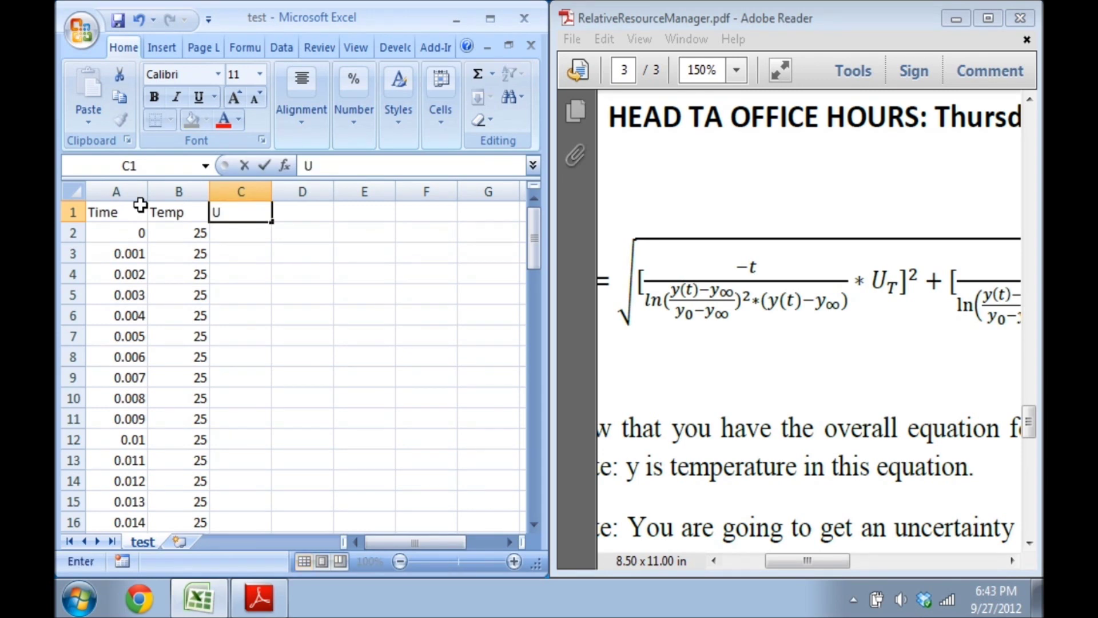
pyautogui.write('Tau')
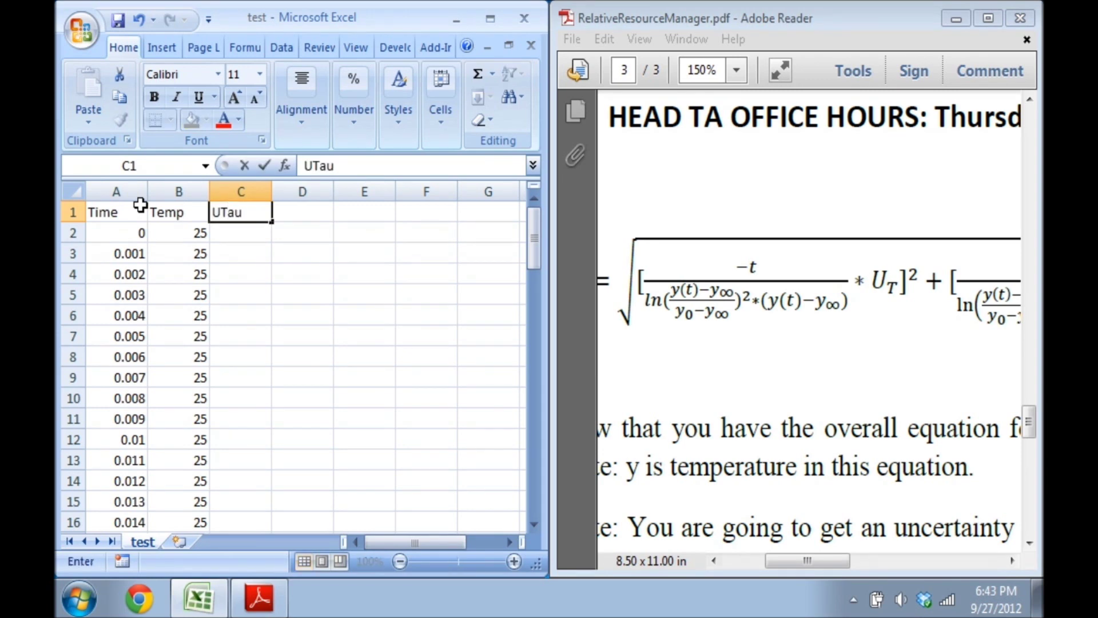
pyautogui.click(297, 273)
# Insert another row above the headings and enter Utemp in A1 and 0.5 in B1
pyautogui.rightClick(74, 213)
pyautogui.click(105, 321)
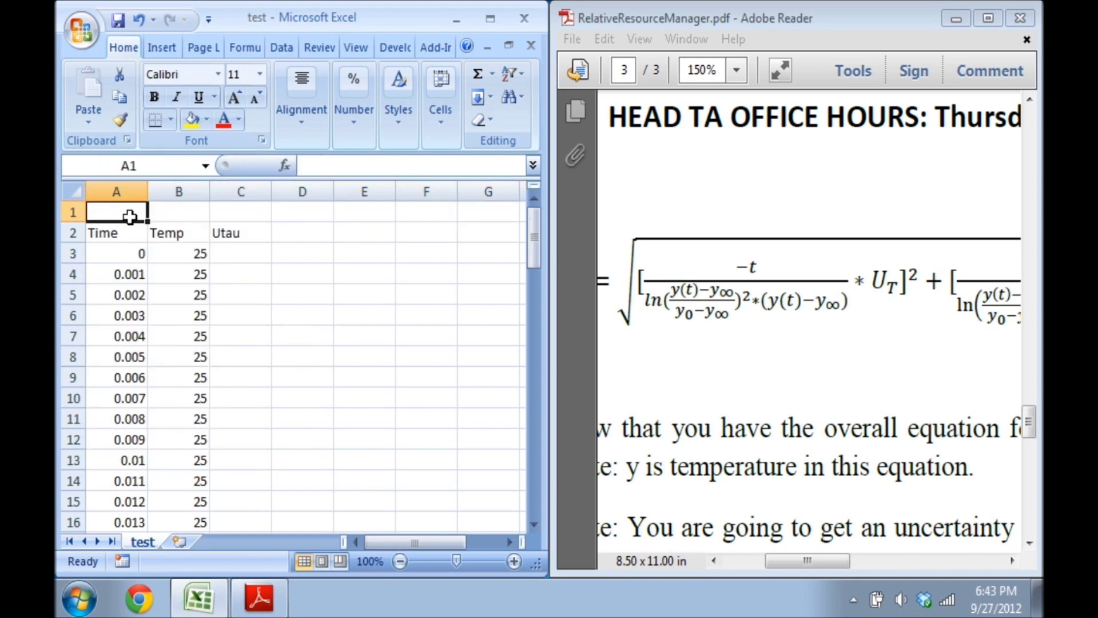
pyautogui.write('Utemp')
pyautogui.press('Tab')
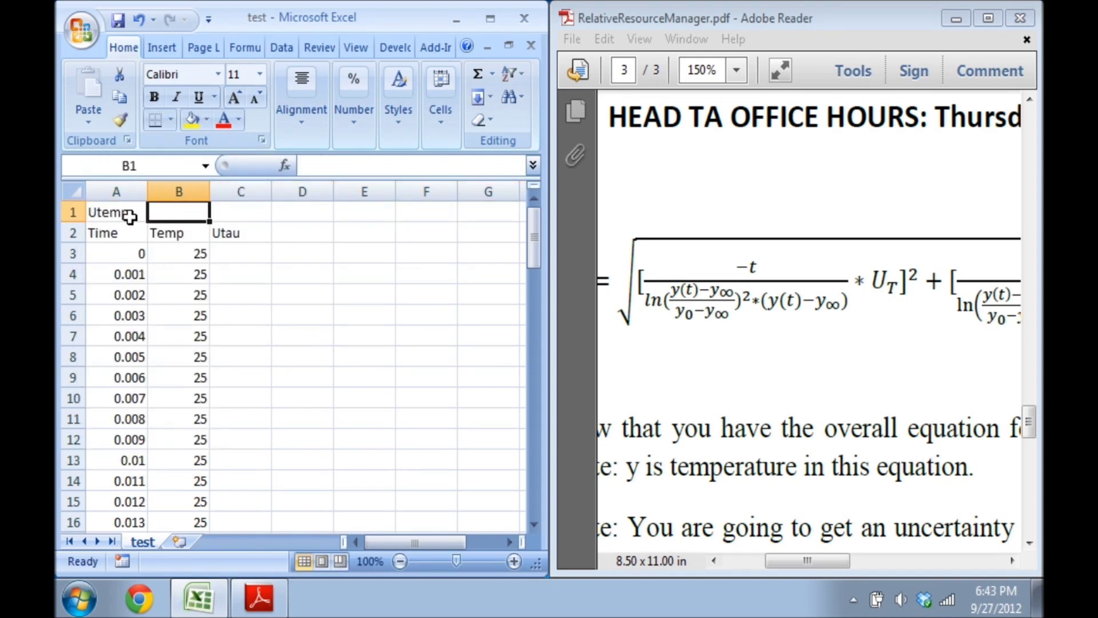
pyautogui.write('=0.5')
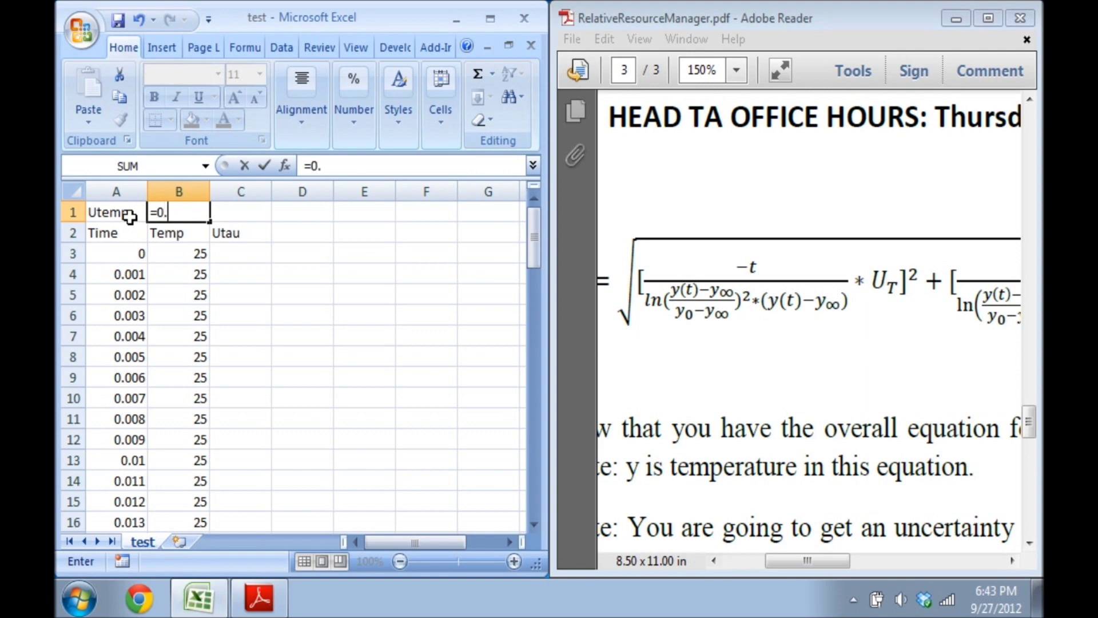
pyautogui.press('Return')
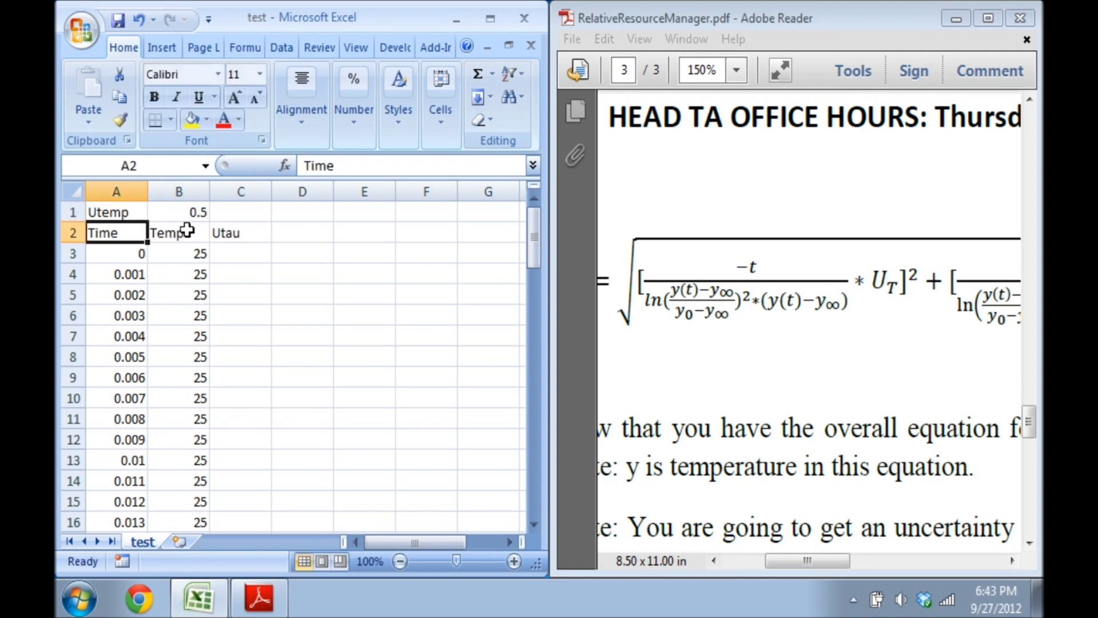
pyautogui.click(232, 254)
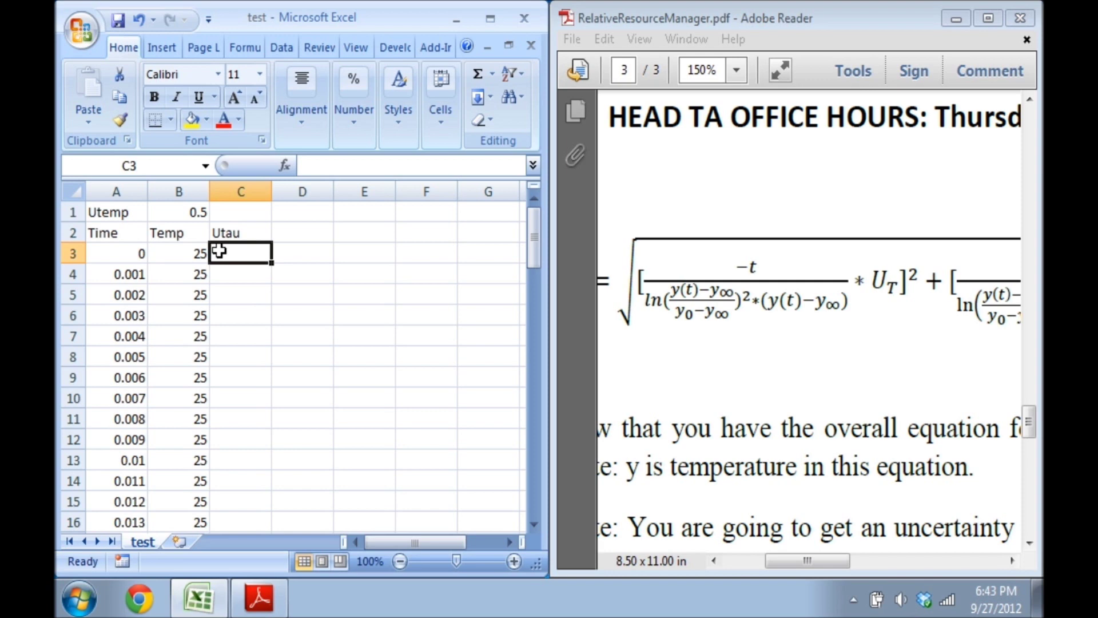
pyautogui.click(299, 252)
# Enter =C$3 in D3 and fill it down to D9
pyautogui.write('=')
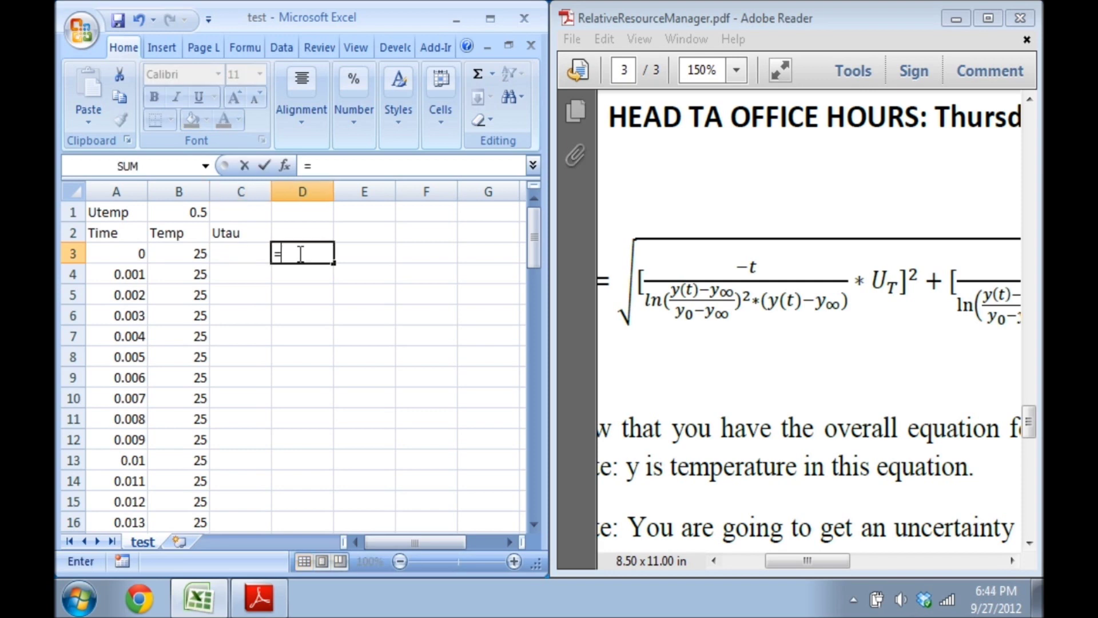
pyautogui.write('$C')
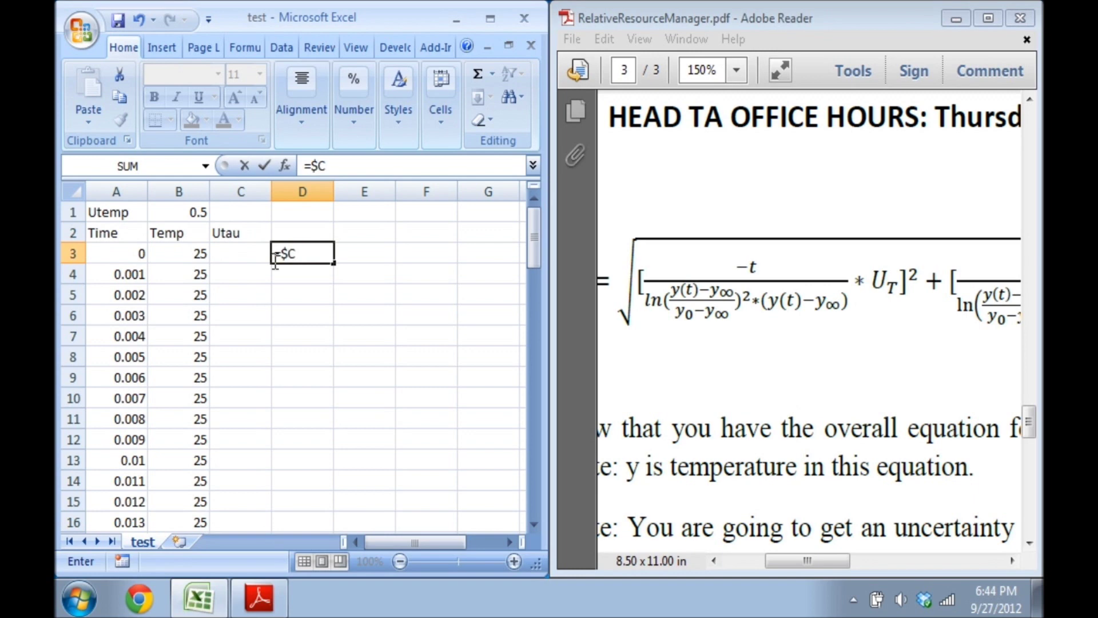
pyautogui.click(212, 256)
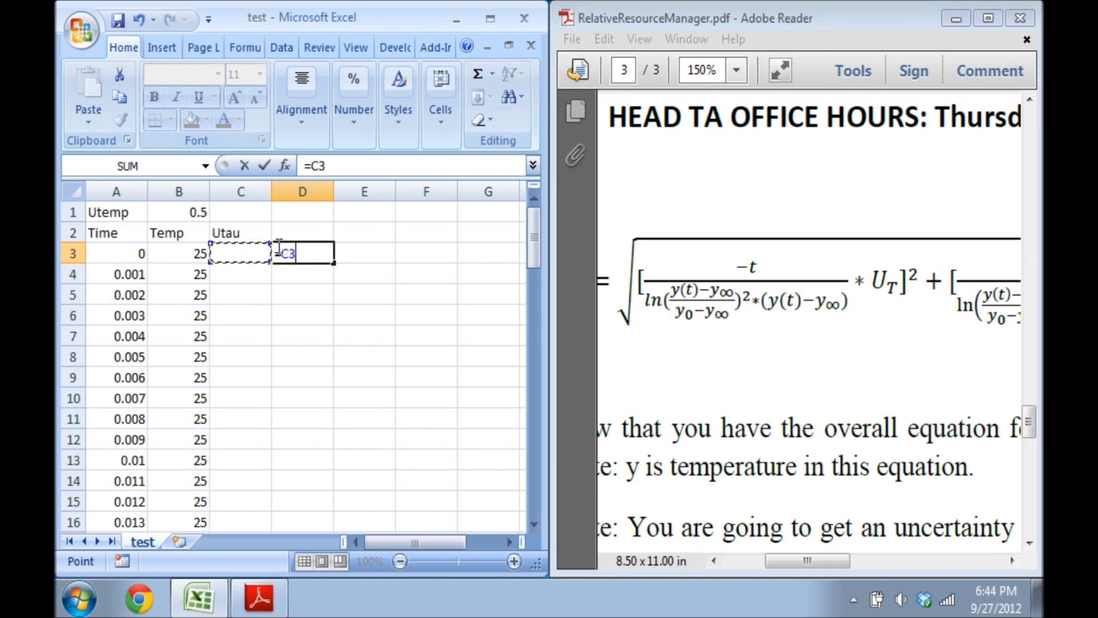
pyautogui.write('$')
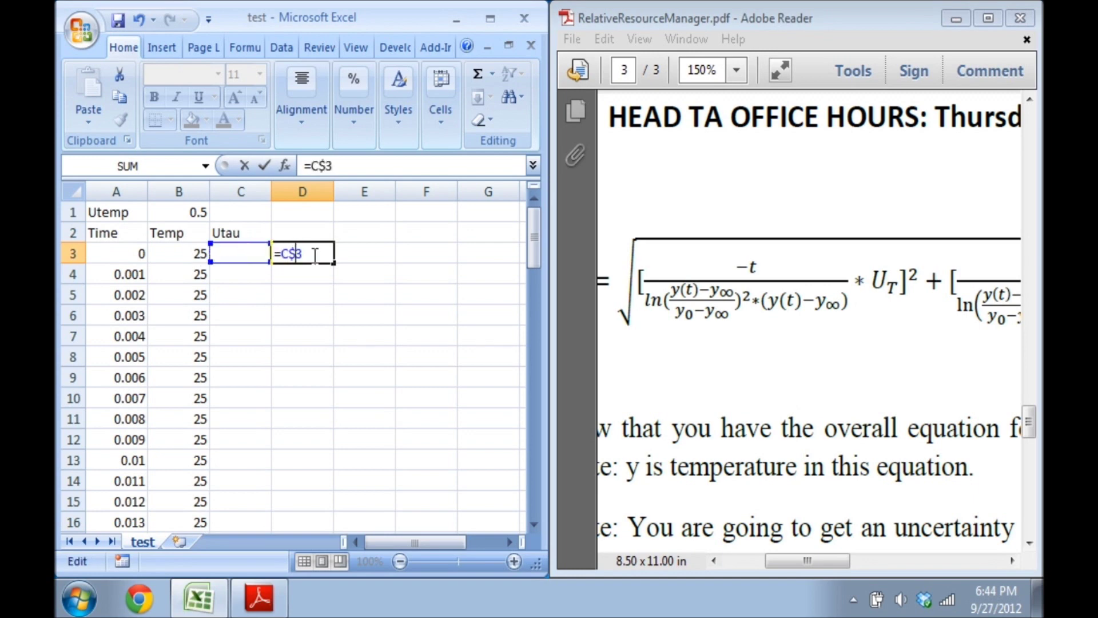
pyautogui.press('Return')
pyautogui.press('Up')
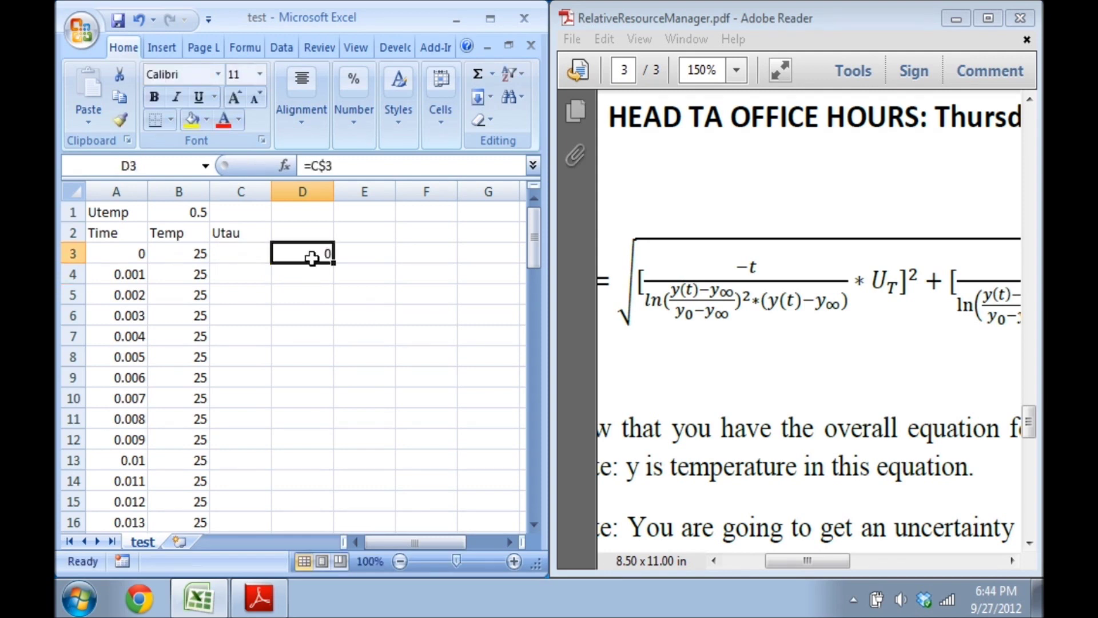
pyautogui.moveTo(334, 261); pyautogui.dragTo(324, 387)
# Check the formula in D4, then copy D3's formula across to F3 and check F3
pyautogui.doubleClick(303, 275)
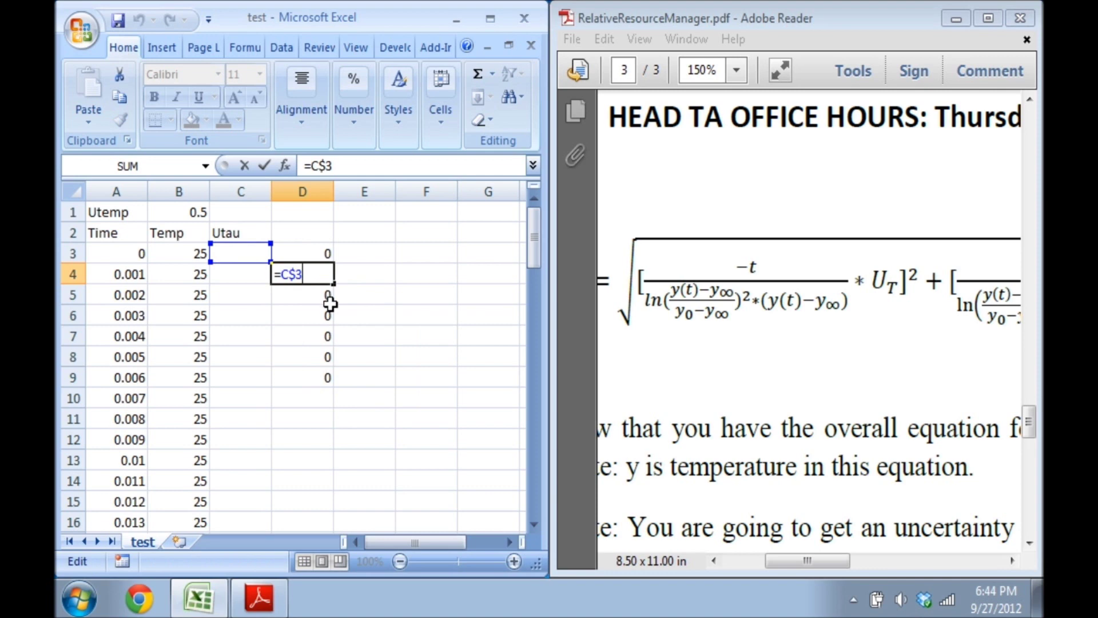
pyautogui.press('Escape')
pyautogui.click(326, 253)
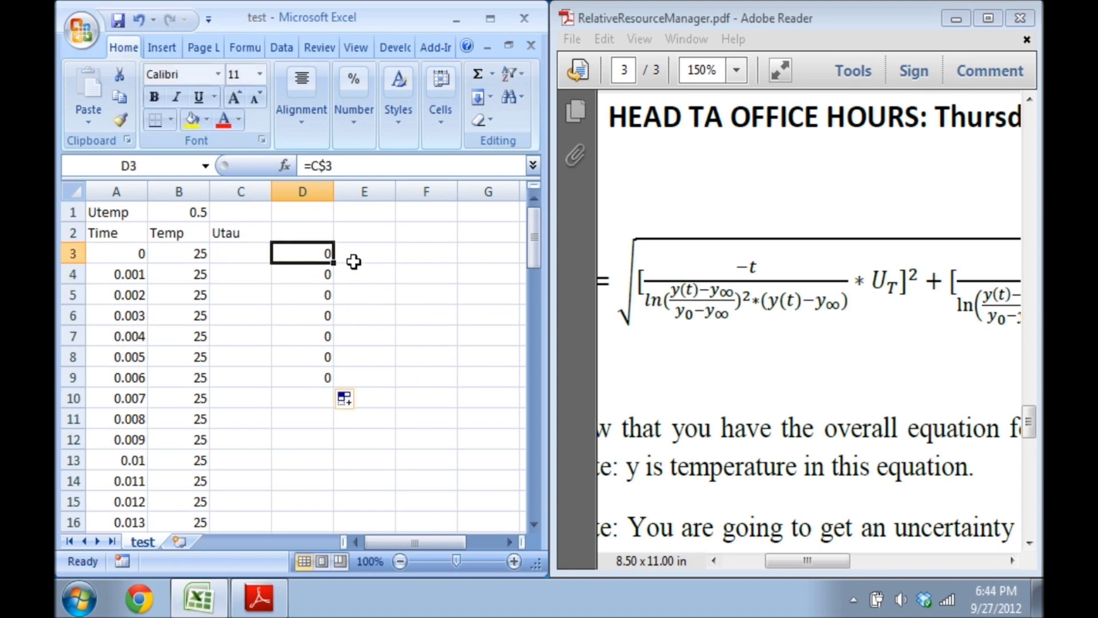
pyautogui.moveTo(334, 262); pyautogui.dragTo(441, 265)
pyautogui.doubleClick(434, 257)
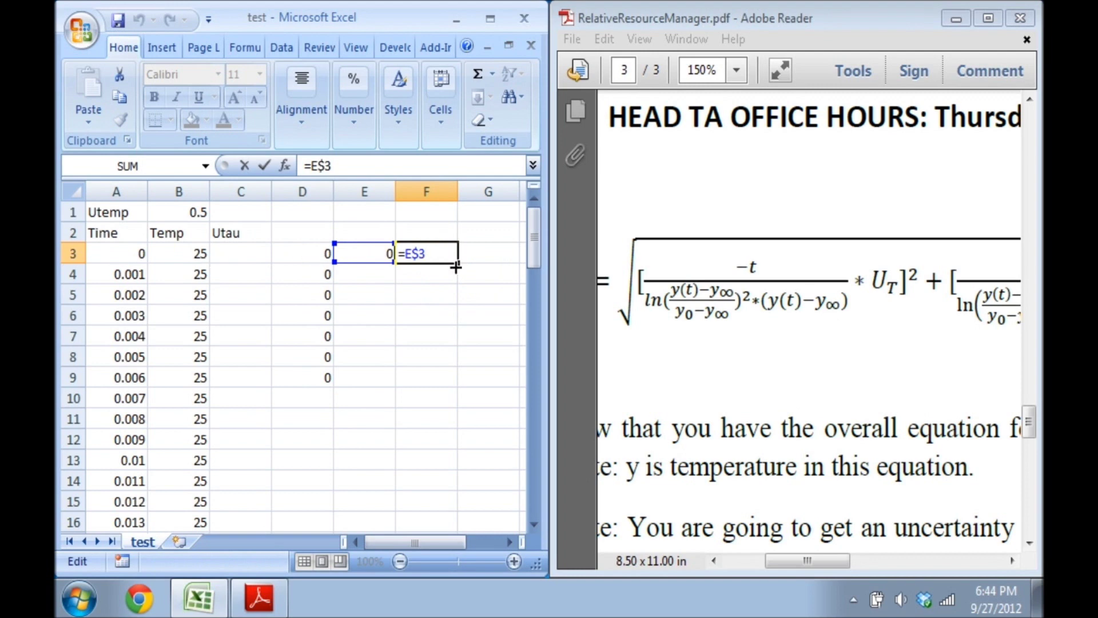
pyautogui.click(380, 315)
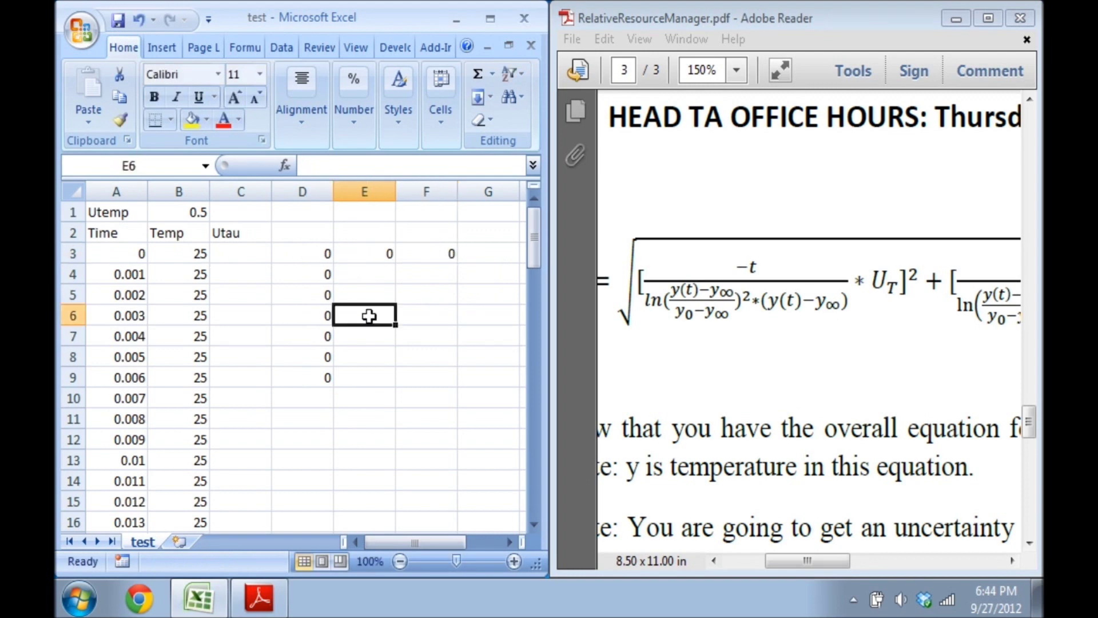
# Check the copied references in D4, D5 and E3
pyautogui.click(324, 277)
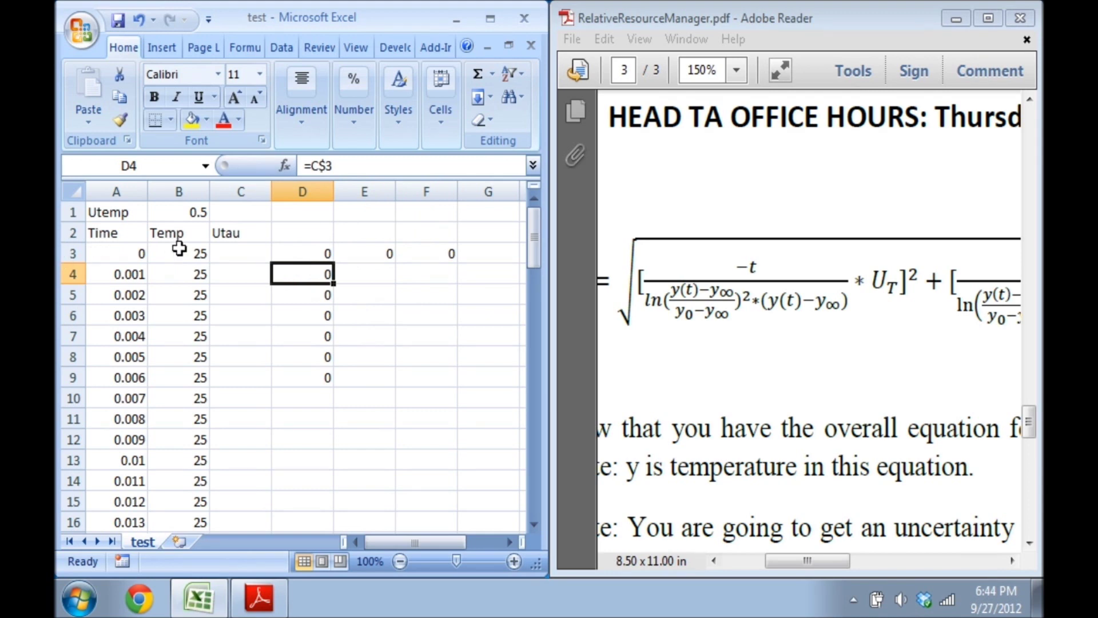
pyautogui.click(324, 292)
pyautogui.doubleClick(324, 292)
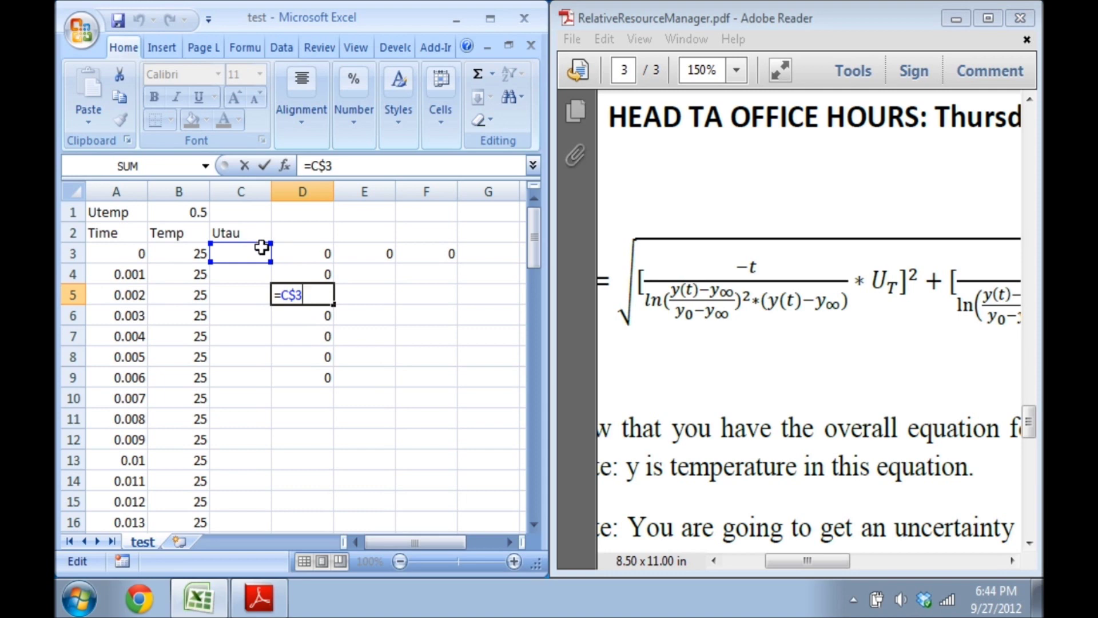
pyautogui.click(309, 253)
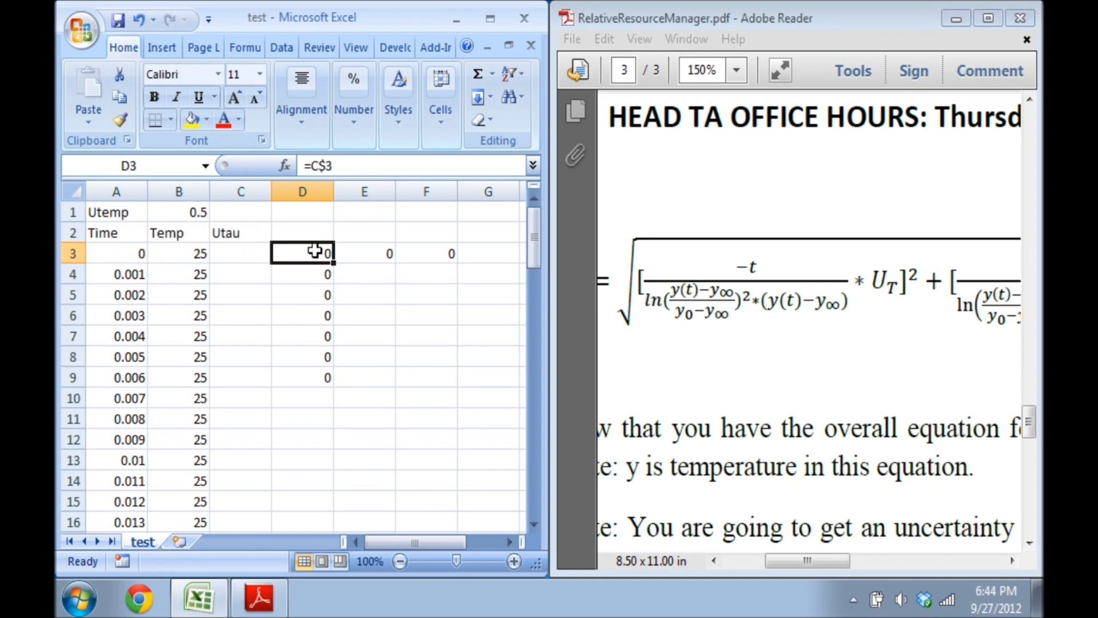
pyautogui.click(384, 258)
pyautogui.doubleClick(382, 256)
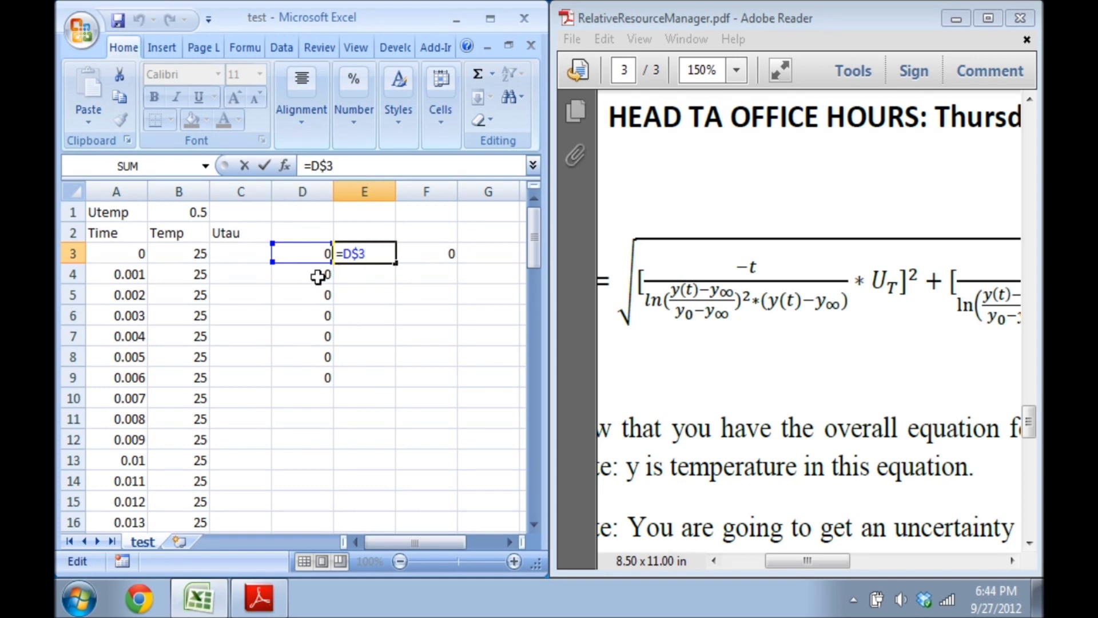
pyautogui.click(301, 252)
# Try editing D3's formula, dismiss the resulting error, and restore =C$3
pyautogui.doubleClick(302, 253)
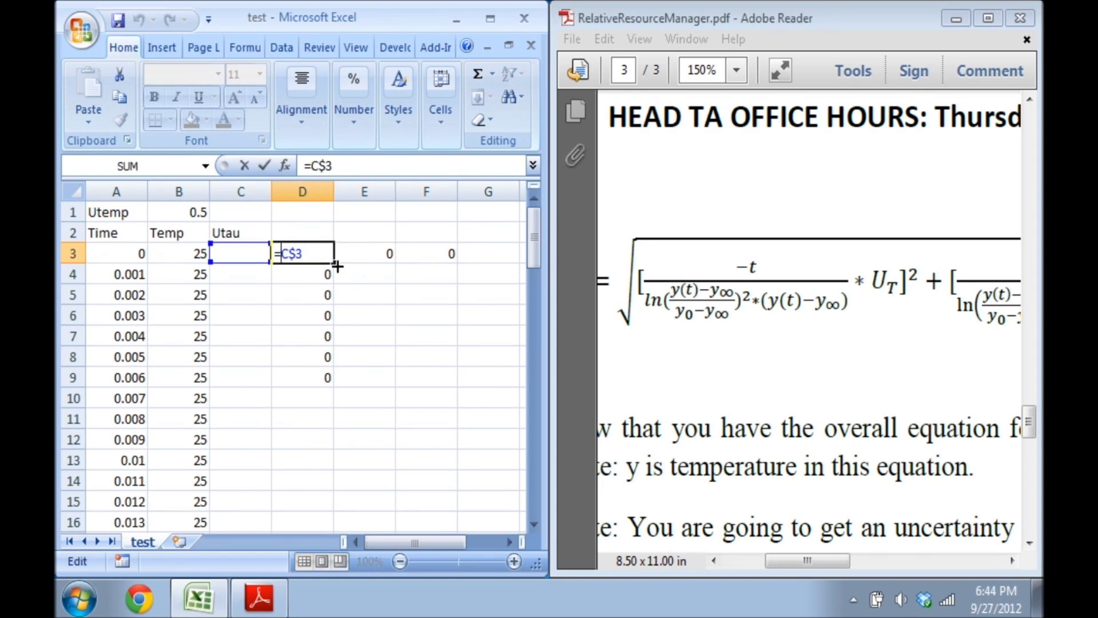
pyautogui.press('Left')
pyautogui.press('Left')
pyautogui.press('Left')
pyautogui.write('#')
pyautogui.press('Return')
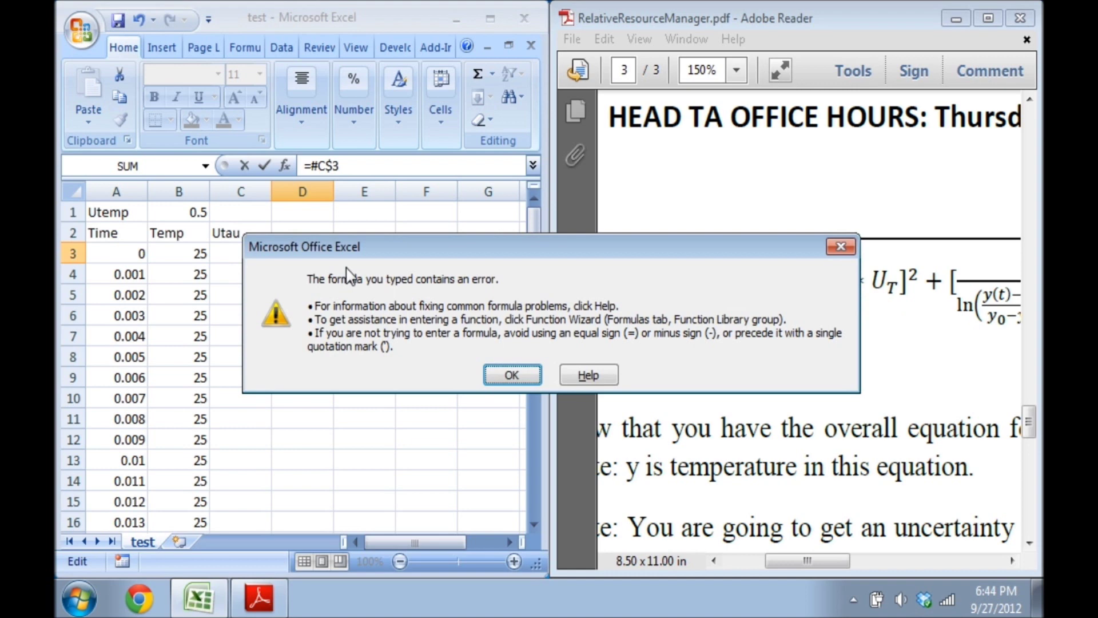
pyautogui.click(532, 377)
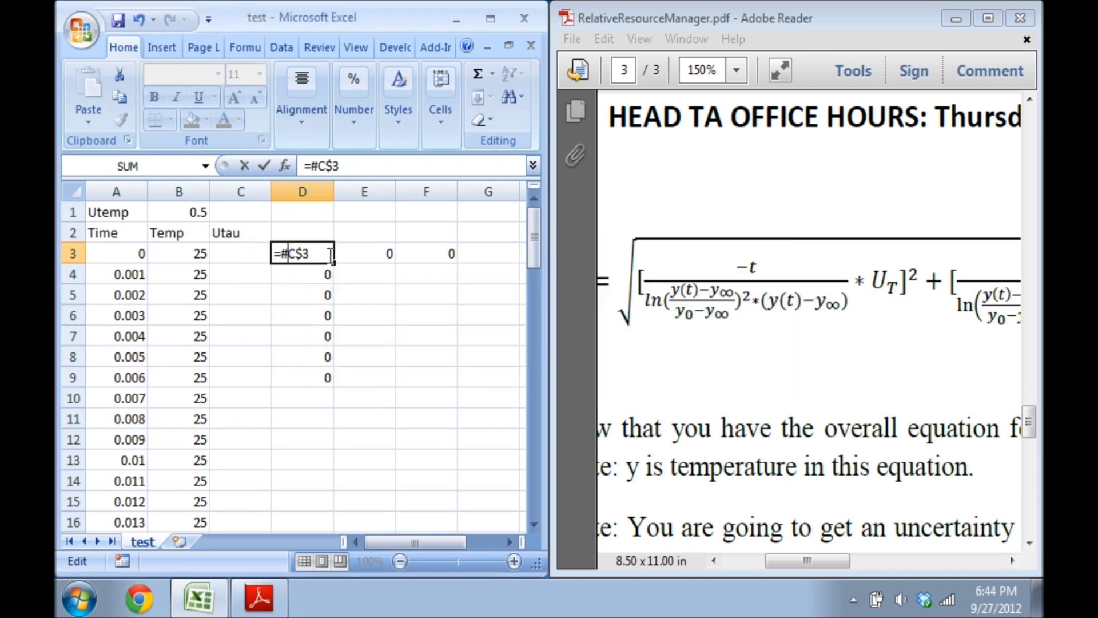
pyautogui.press('BackSpace')
pyautogui.press('Return')
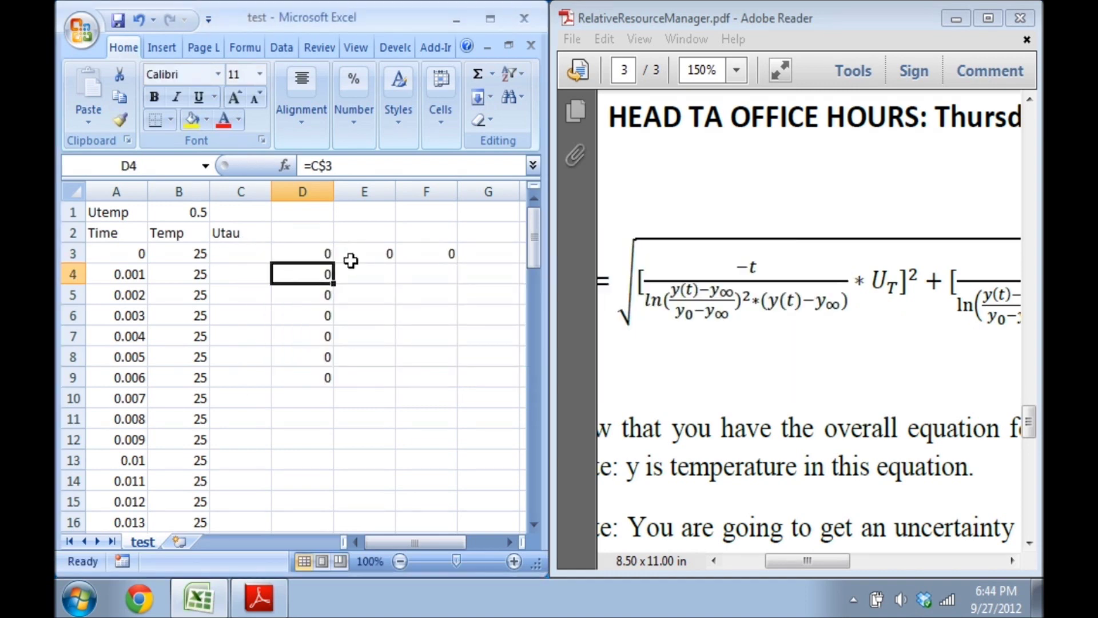
# Change D3 to =$C$3 and fill it across to E3
pyautogui.doubleClick(296, 252)
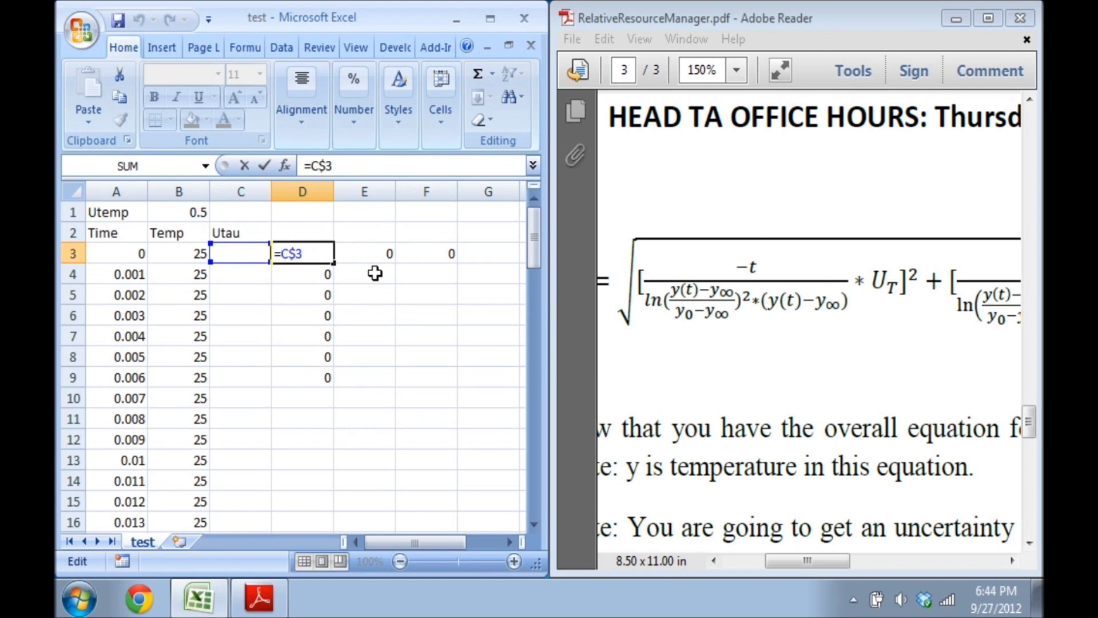
pyautogui.write('$')
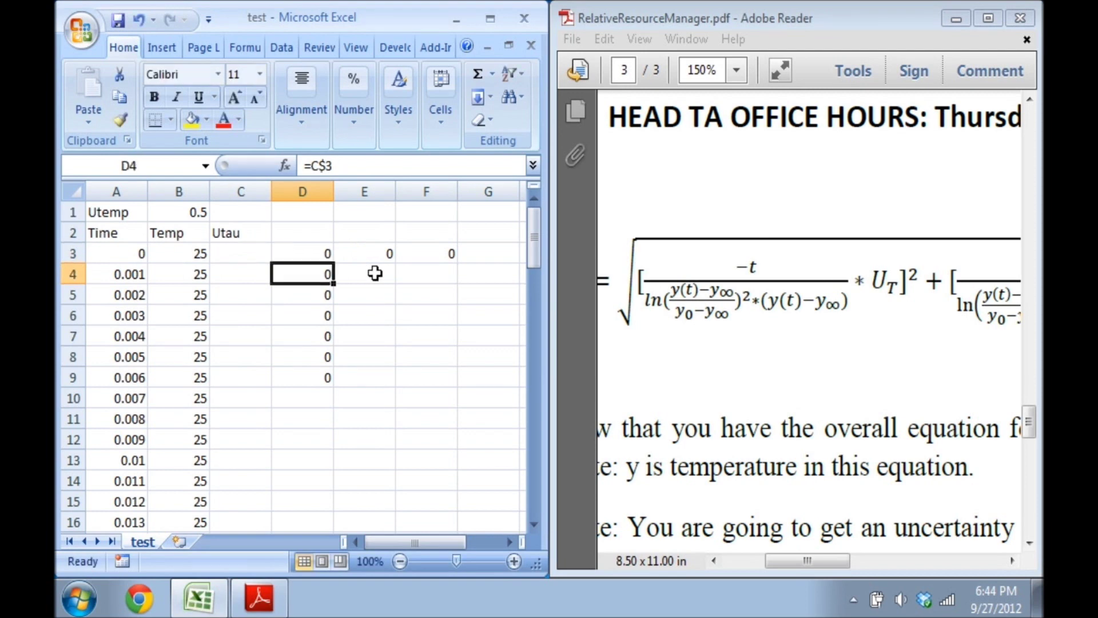
pyautogui.click(321, 251)
pyautogui.moveTo(334, 263); pyautogui.dragTo(439, 264)
# Undo the fill across, fill =$C$3 down to D10 and confirm D5 still references C3
pyautogui.hotkey('ctrl', 'z')
pyautogui.doubleClick(383, 258)
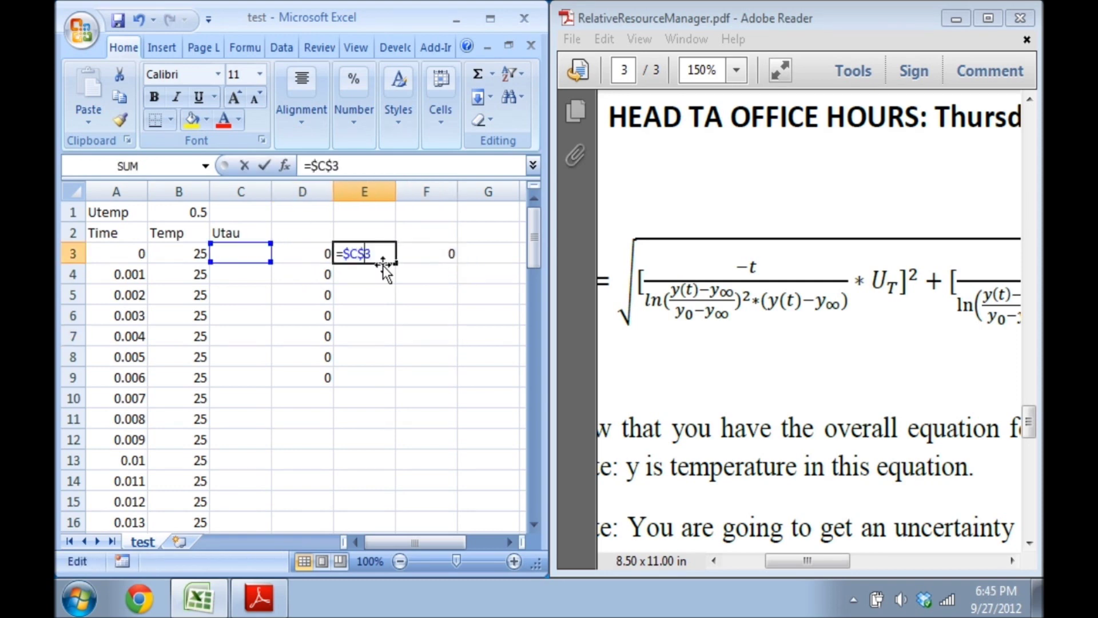
pyautogui.click(332, 258)
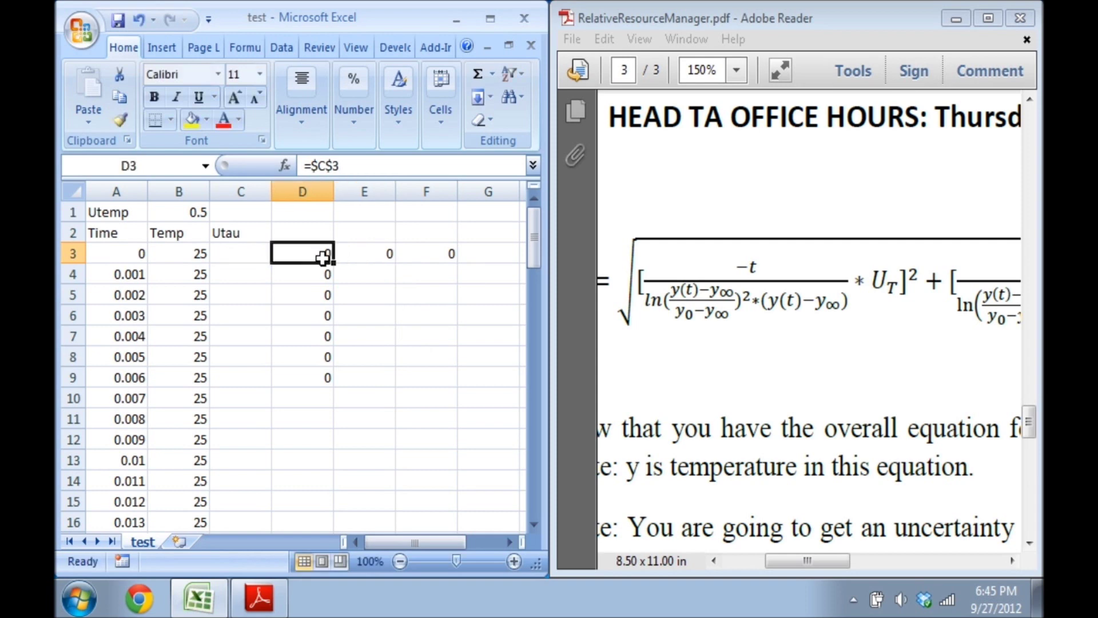
pyautogui.moveTo(334, 264); pyautogui.dragTo(335, 400)
pyautogui.click(397, 369)
pyautogui.doubleClick(319, 286)
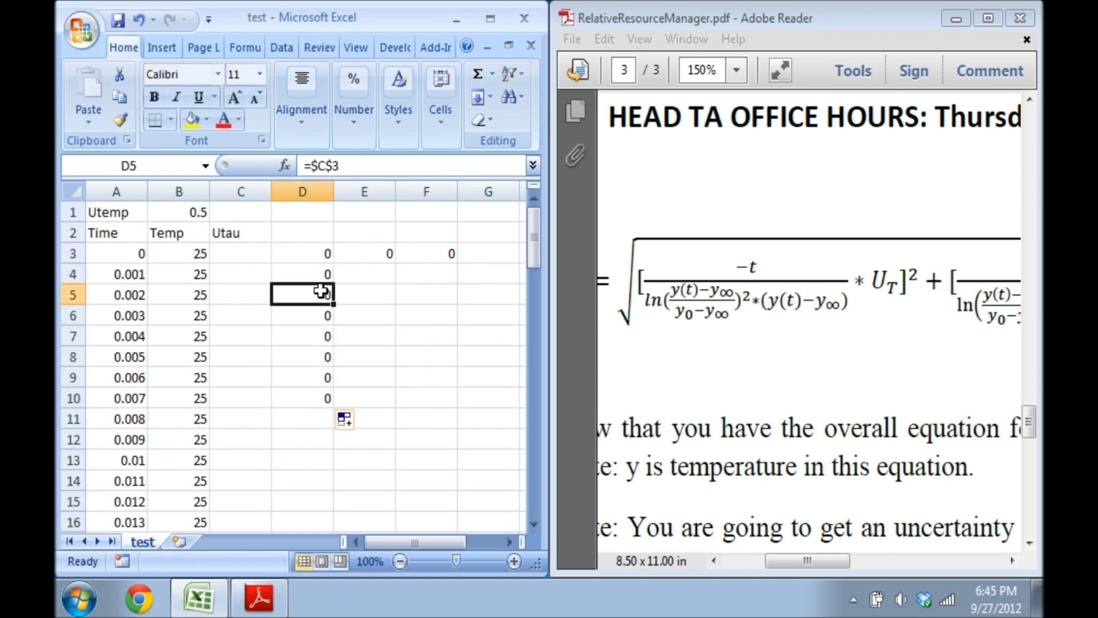
# Change D3 to =$C3, fill it down to D10 and check D4's reference
pyautogui.doubleClick(320, 252)
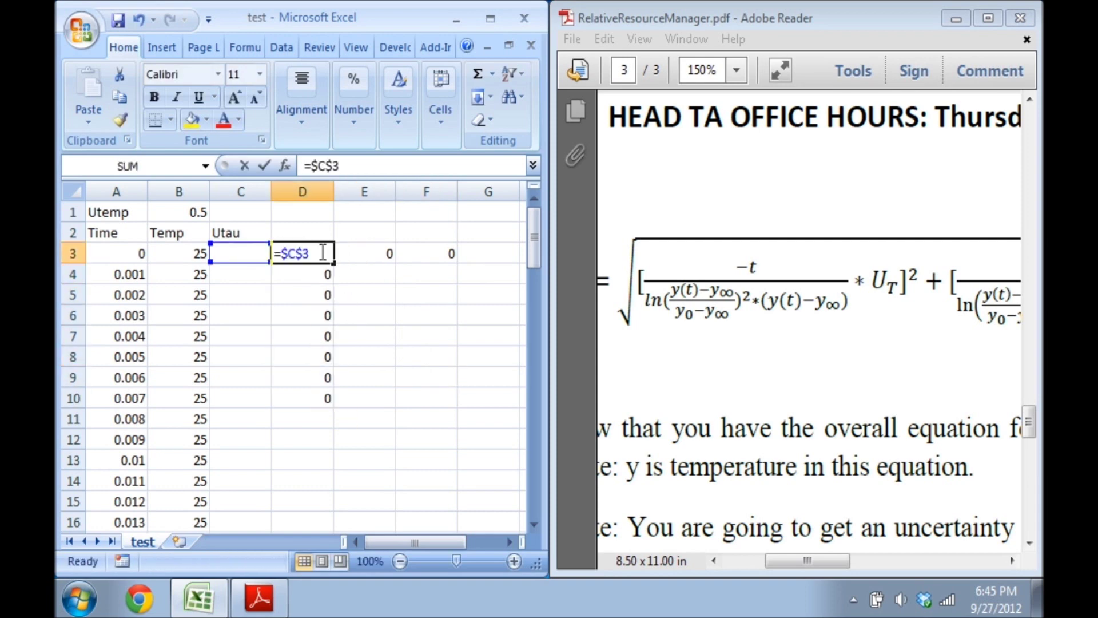
pyautogui.click(305, 253)
pyautogui.press('BackSpace')
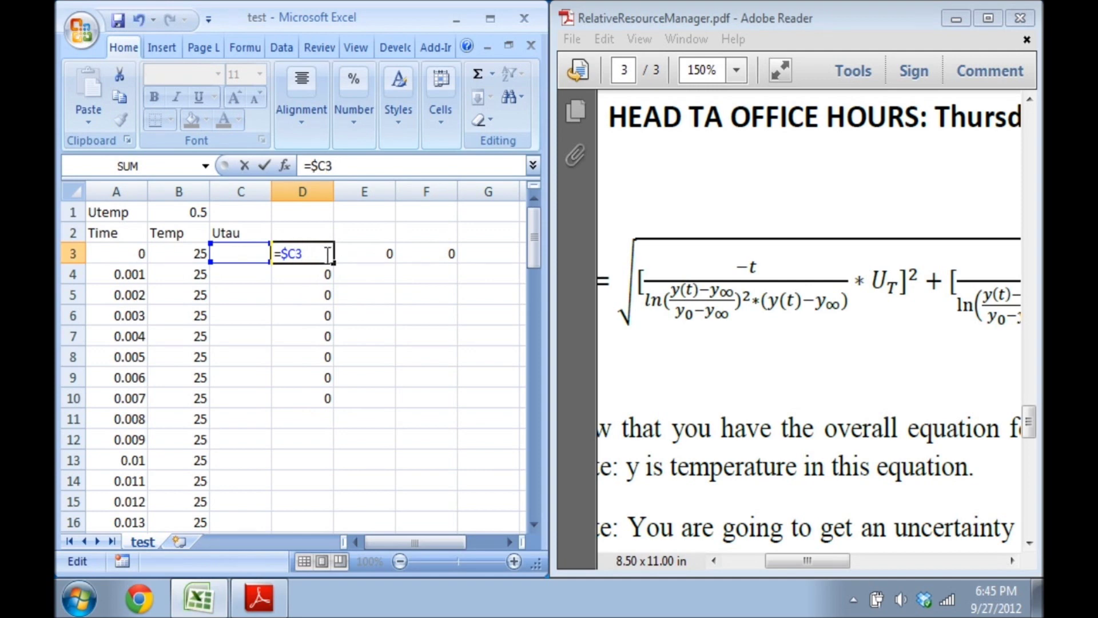
pyautogui.press('Return')
pyautogui.click(335, 254)
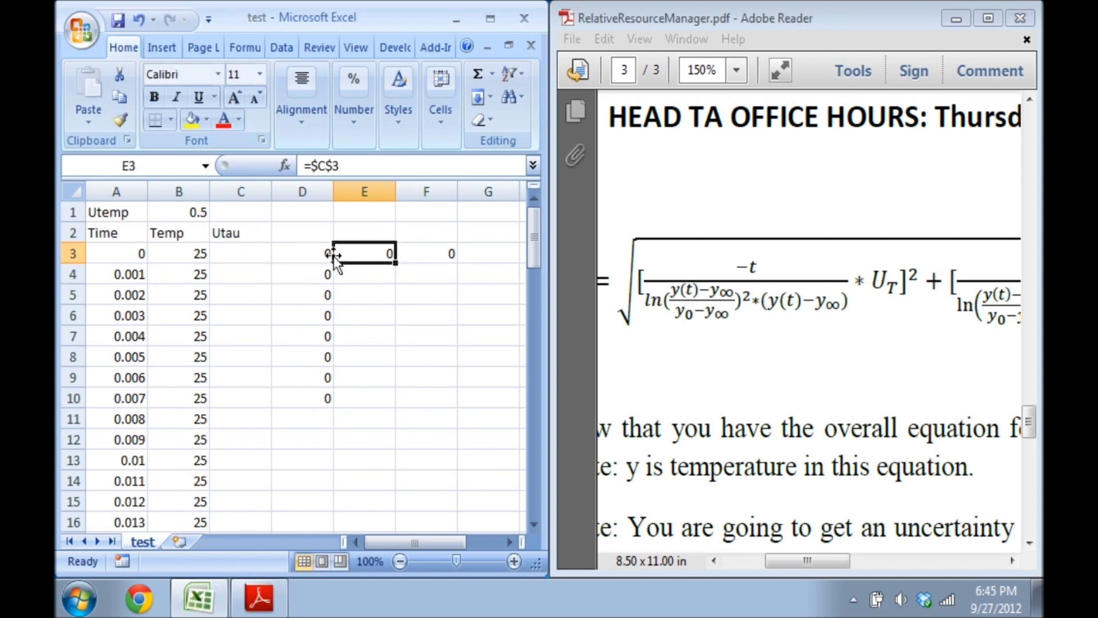
pyautogui.click(327, 255)
pyautogui.moveTo(326, 256); pyautogui.dragTo(323, 404)
pyautogui.click(364, 378)
pyautogui.doubleClick(287, 275)
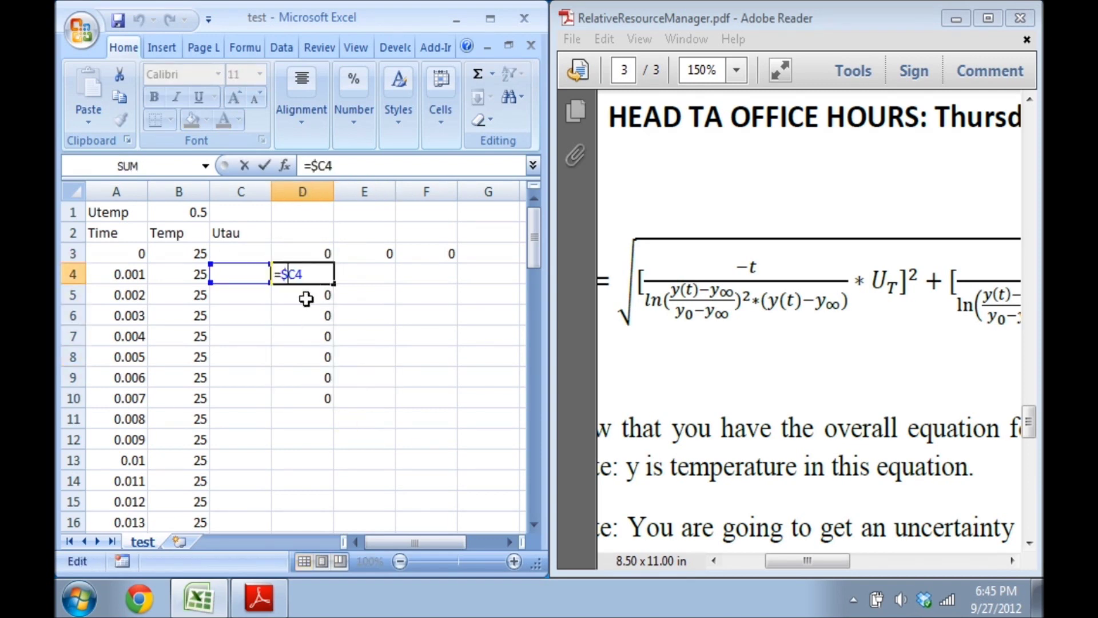
pyautogui.press('Escape')
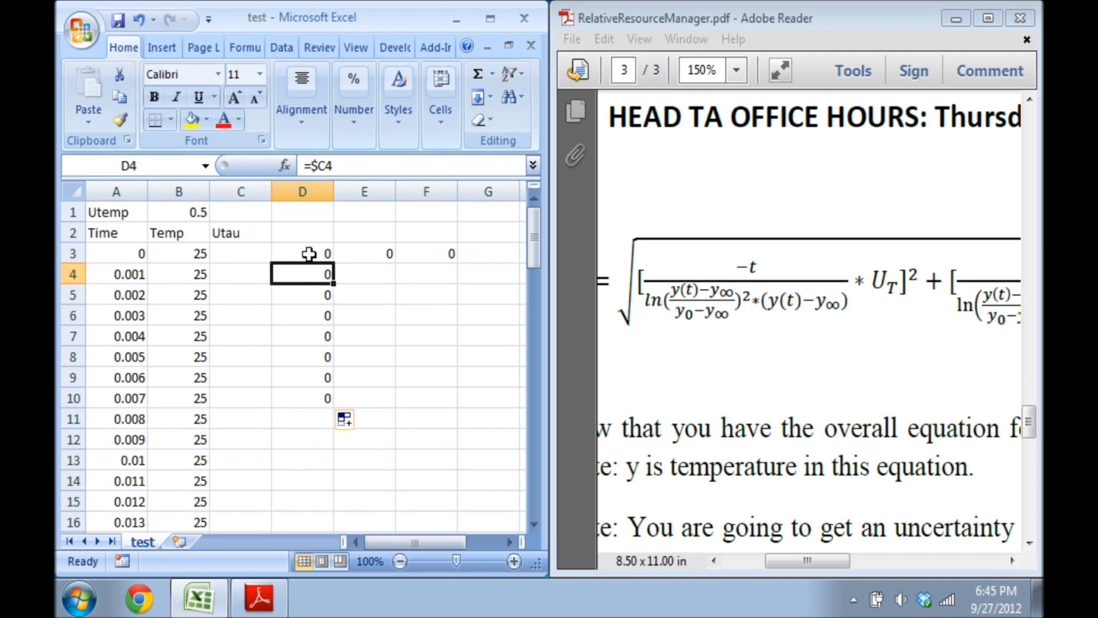
# Fill the =$C3 formula across to F3, check E3, then delete everything in D3:F10
pyautogui.click(328, 256)
pyautogui.moveTo(329, 256); pyautogui.dragTo(455, 252)
pyautogui.click(368, 252)
pyautogui.doubleClick(368, 252)
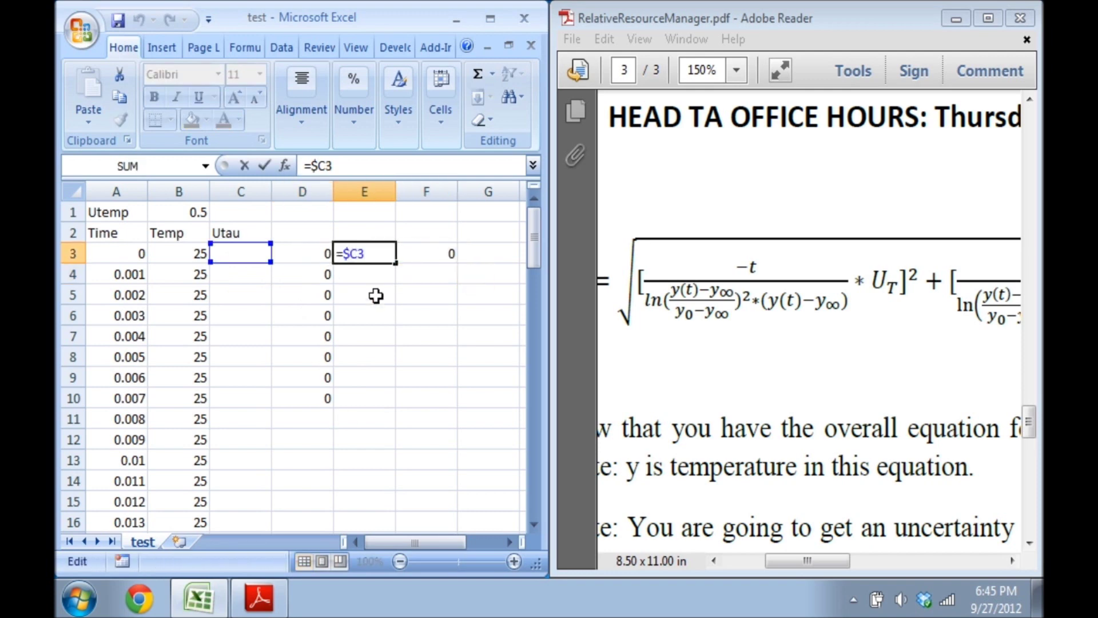
pyautogui.press('Escape')
pyautogui.moveTo(319, 252); pyautogui.dragTo(416, 390)
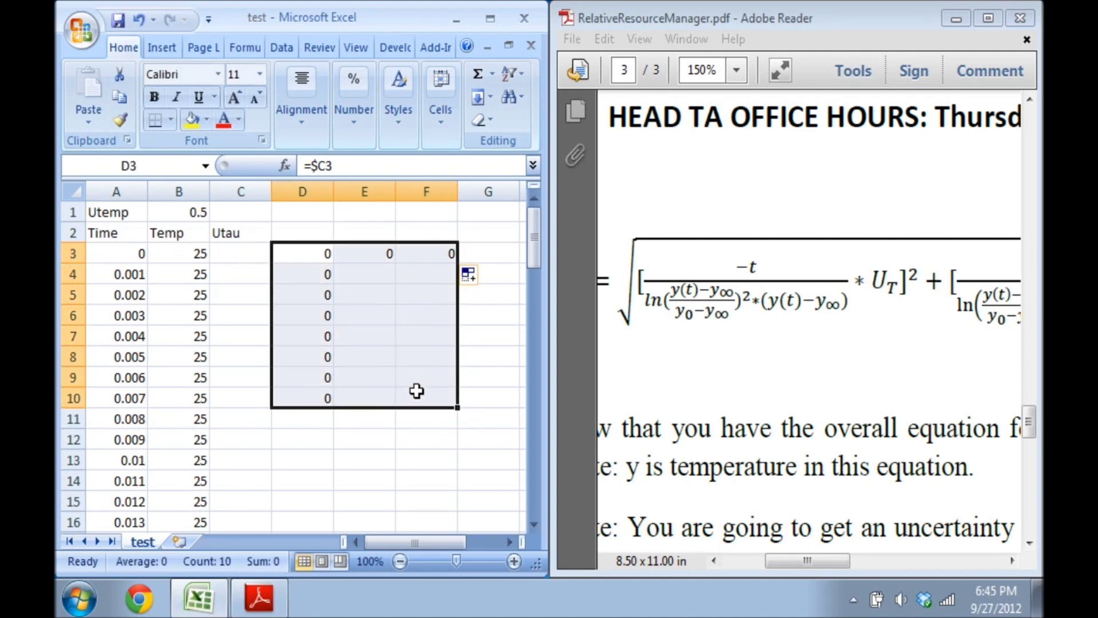
pyautogui.press('Delete')
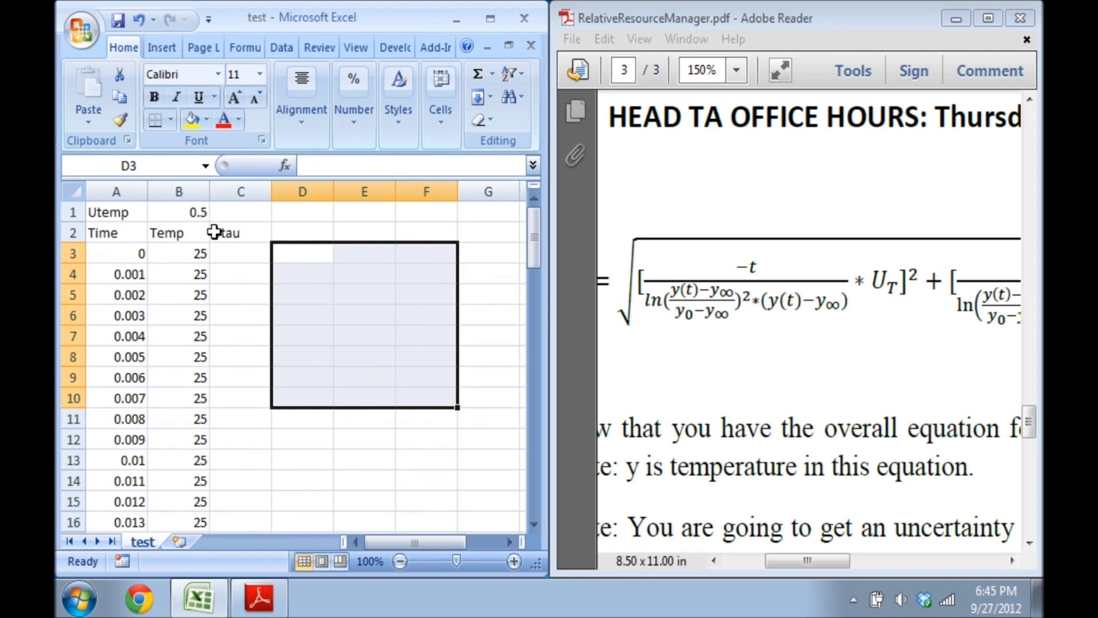
# Begin C3's Utau formula as =SQRT((-A3/(LN(B3-97 using the SQRT and LN suggestions
pyautogui.click(190, 216)
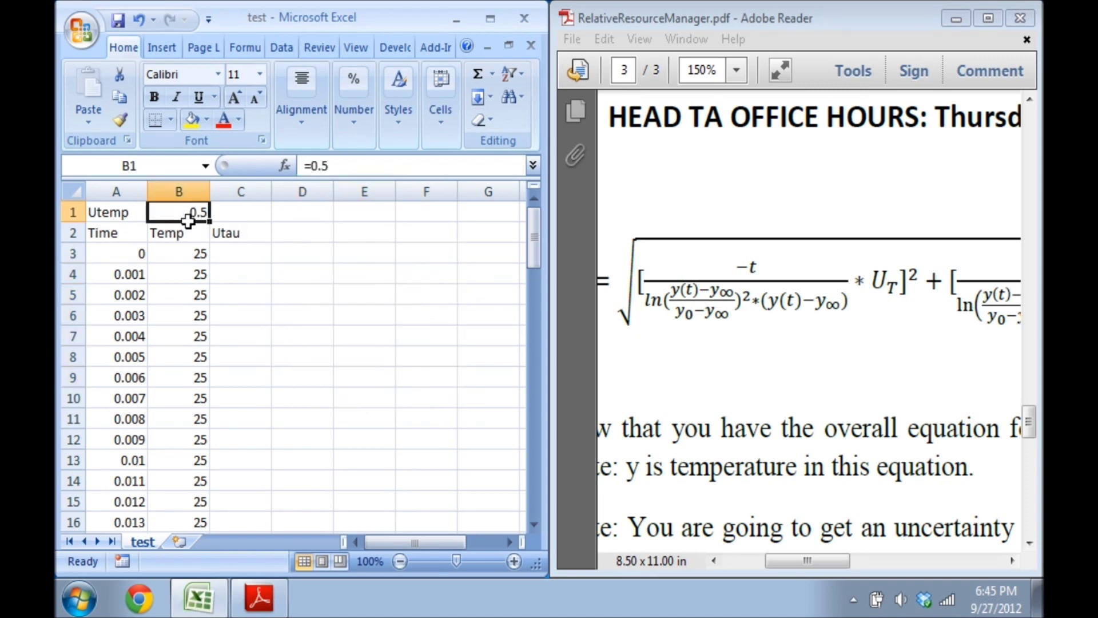
pyautogui.click(231, 254)
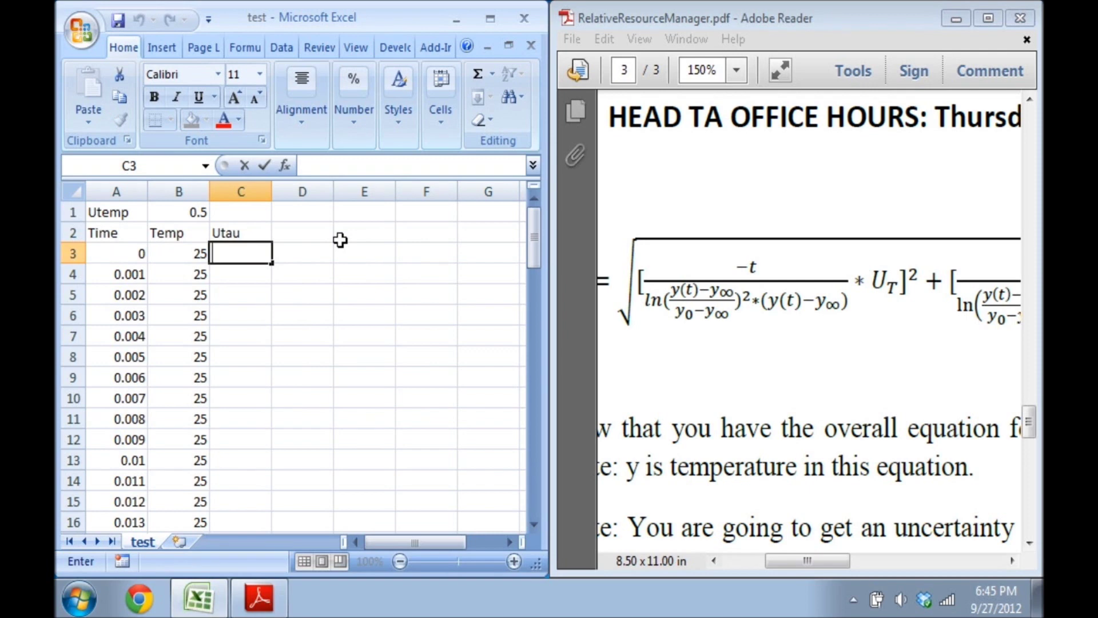
pyautogui.write('=sqrt')
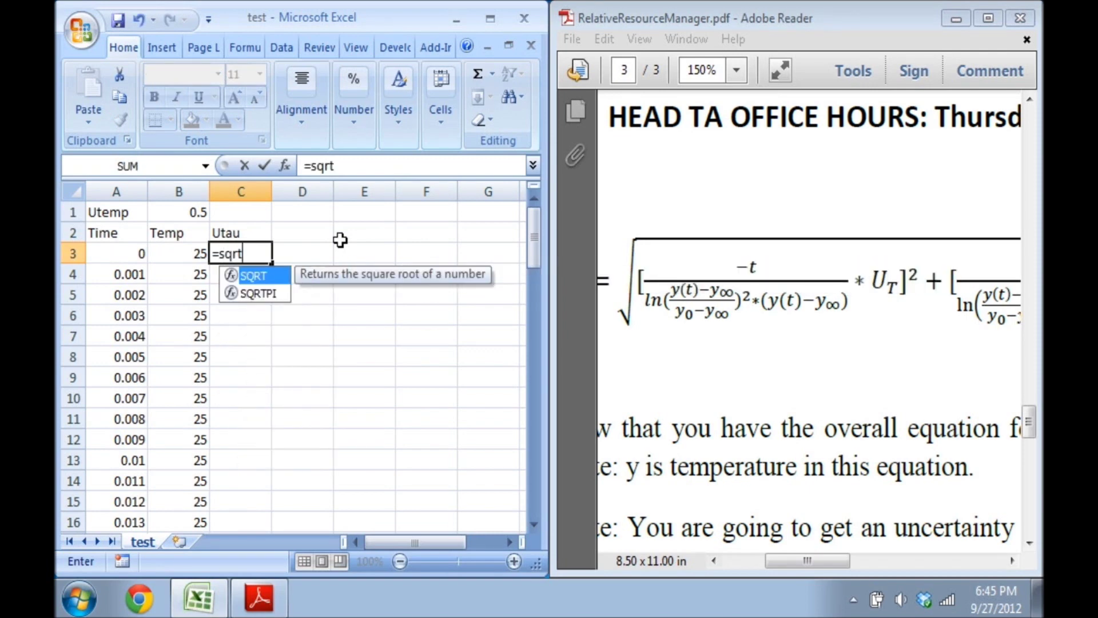
pyautogui.doubleClick(258, 275)
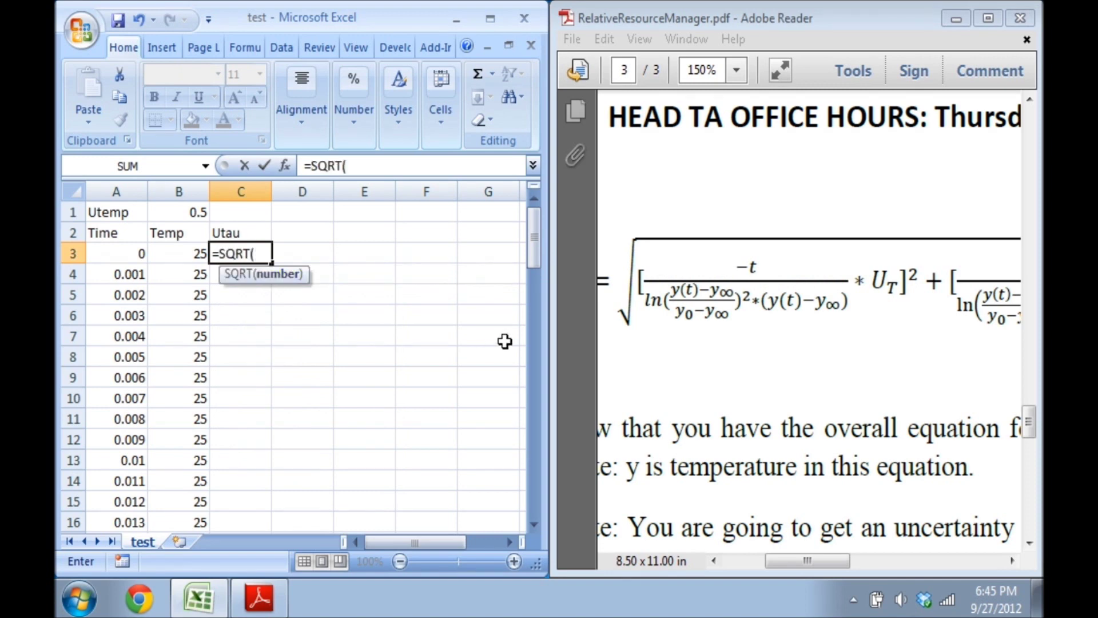
pyautogui.write('(-')
pyautogui.click(130, 256)
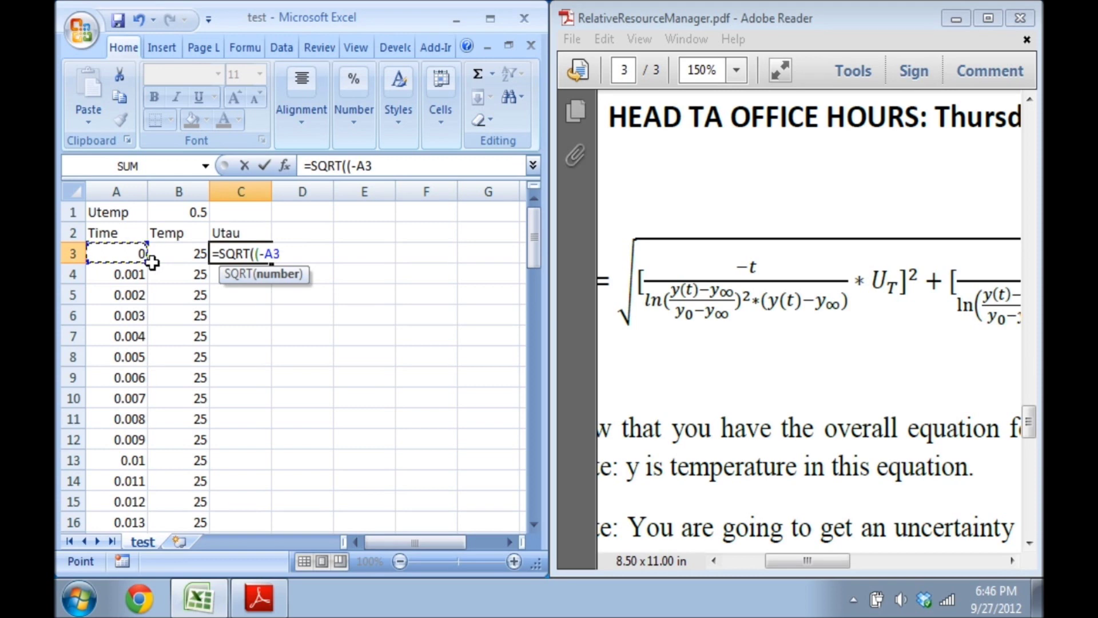
pyautogui.write('/(')
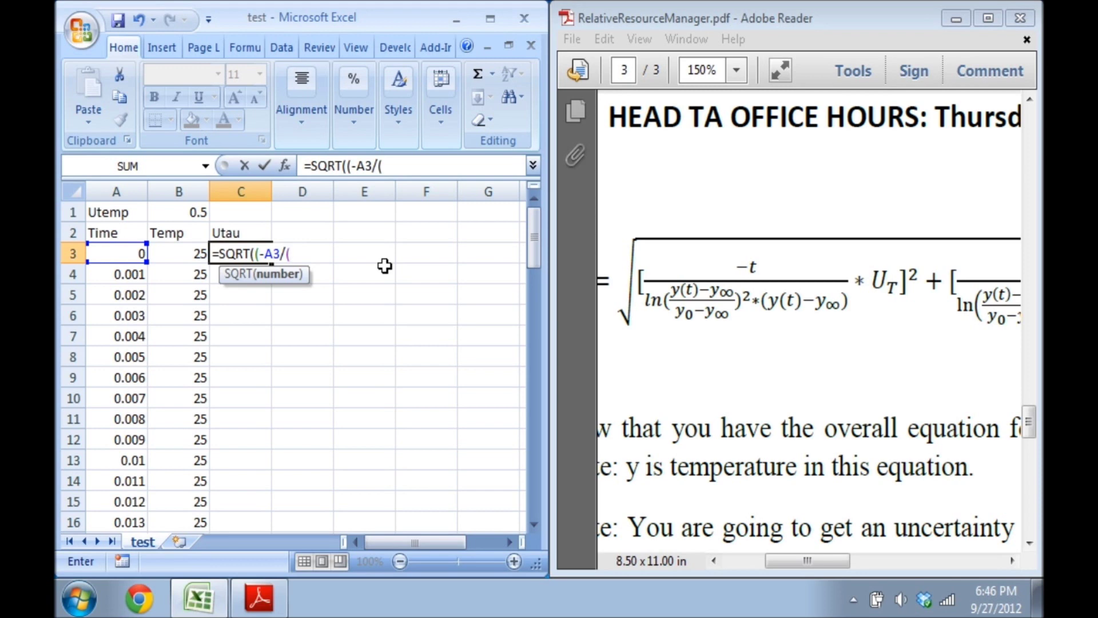
pyautogui.write('ln')
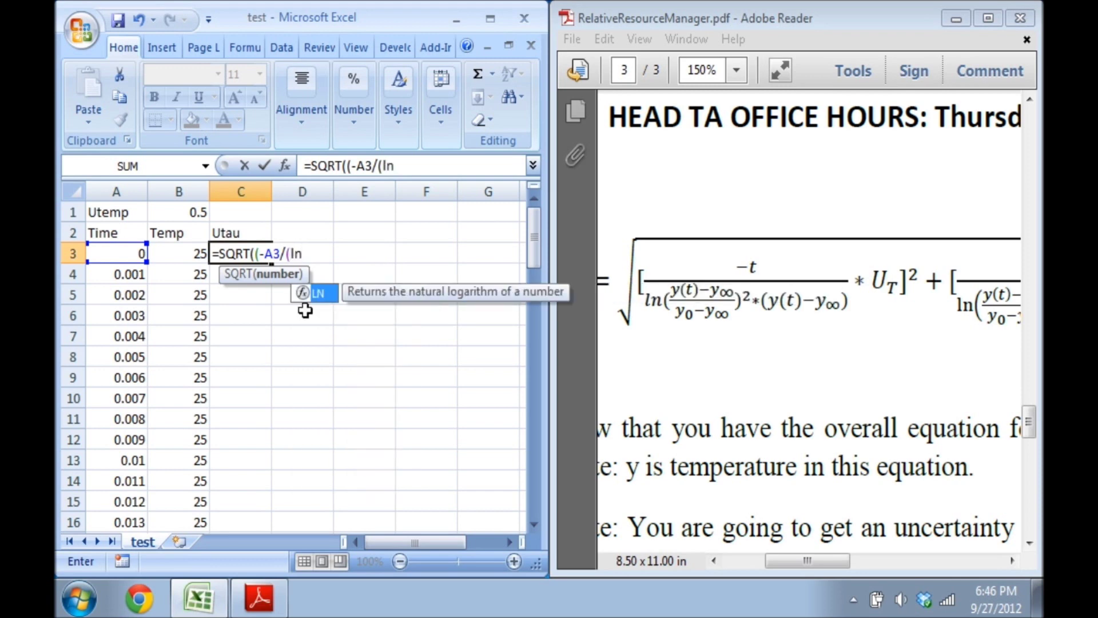
pyautogui.doubleClick(317, 293)
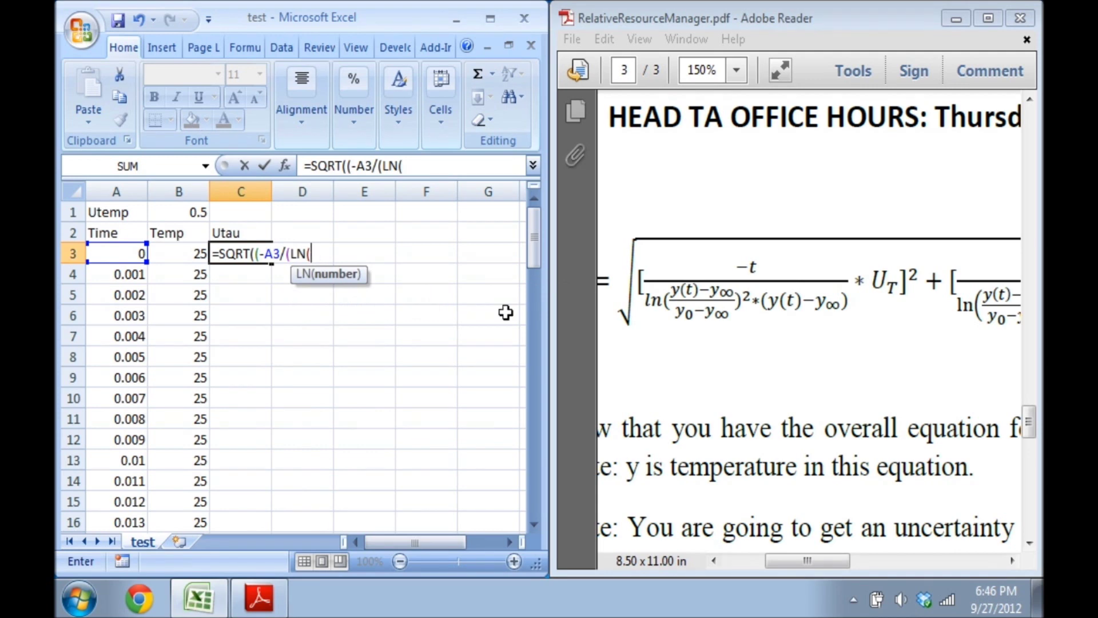
pyautogui.click(189, 254)
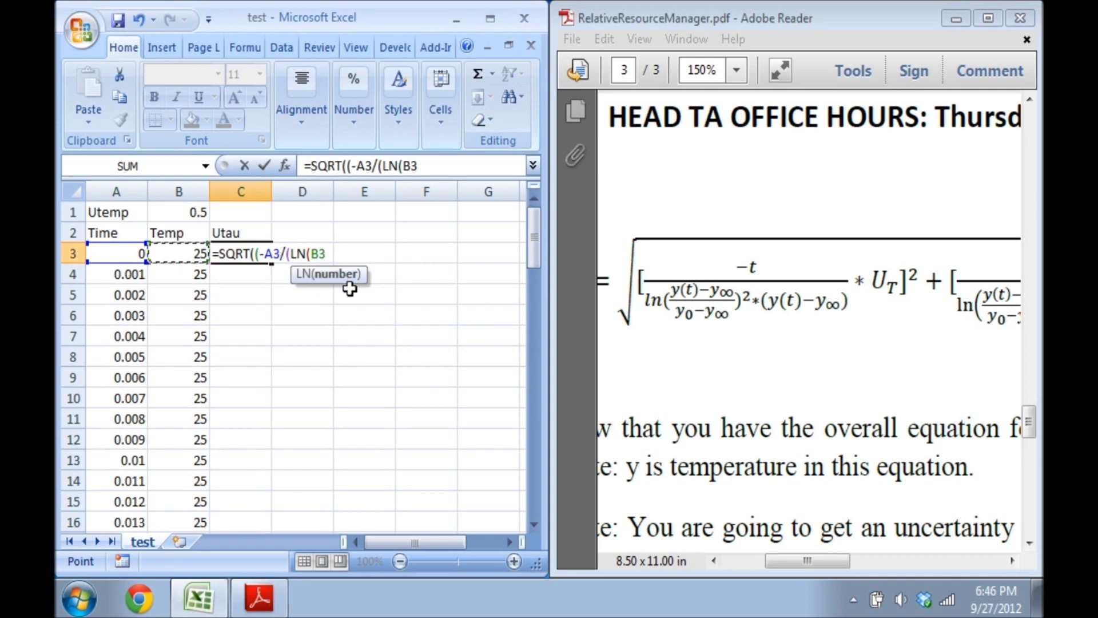
pyautogui.write('-97')
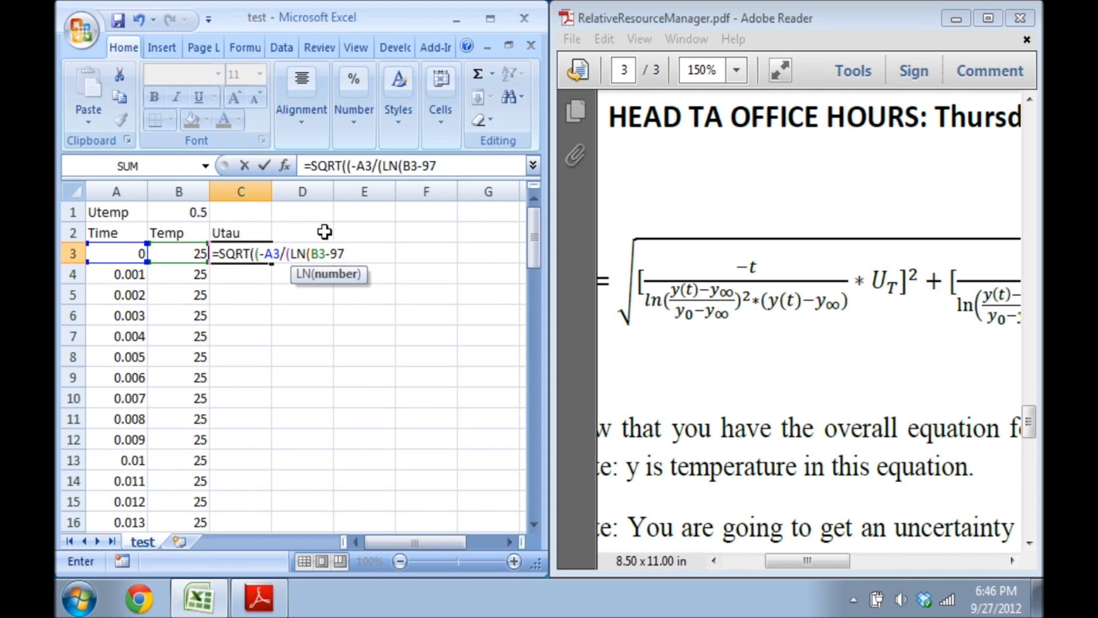
# Extend C3's formula to LN((B3-97)/(25-97))^2*(B3-97)), correcting 100 to 97, and add )^2)
pyautogui.click(343, 255)
pyautogui.write('(')
pyautogui.press('Right')
pyautogui.press('Right')
pyautogui.press('Right')
pyautogui.press('Right')
pyautogui.press('Right')
pyautogui.write(')')
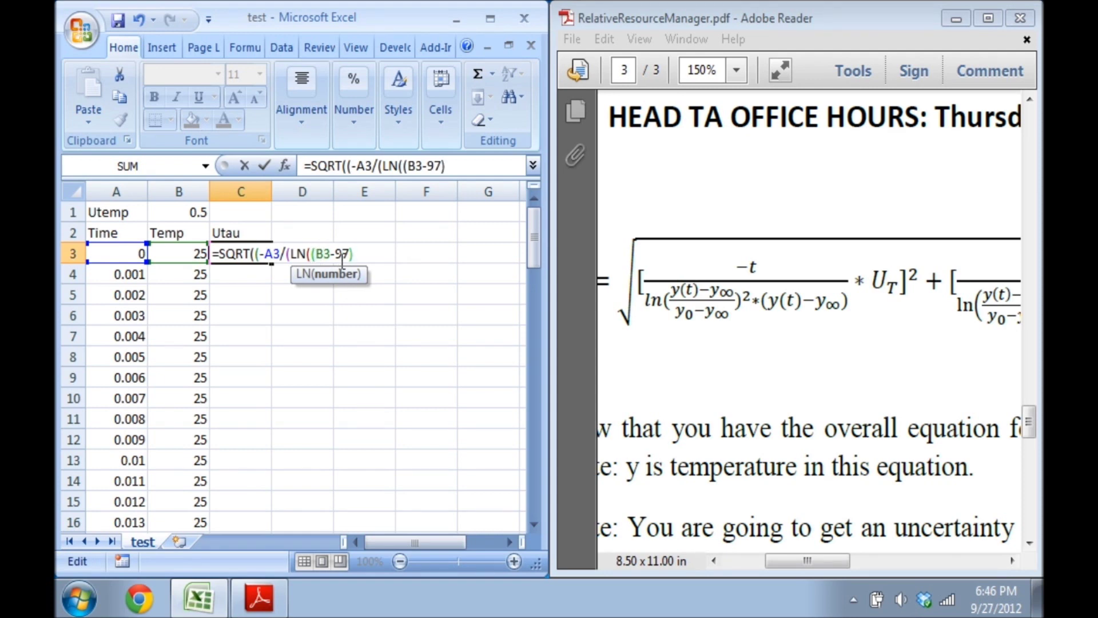
pyautogui.write('/(25-100')
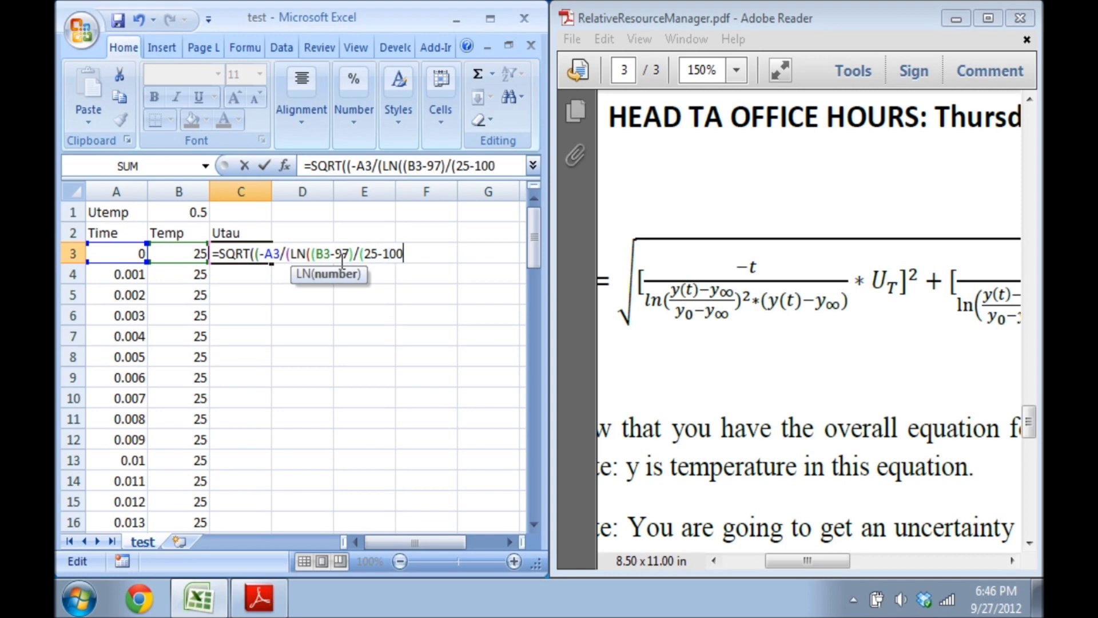
pyautogui.press('BackSpace')
pyautogui.press('BackSpace')
pyautogui.press('BackSpace')
pyautogui.write('97))')
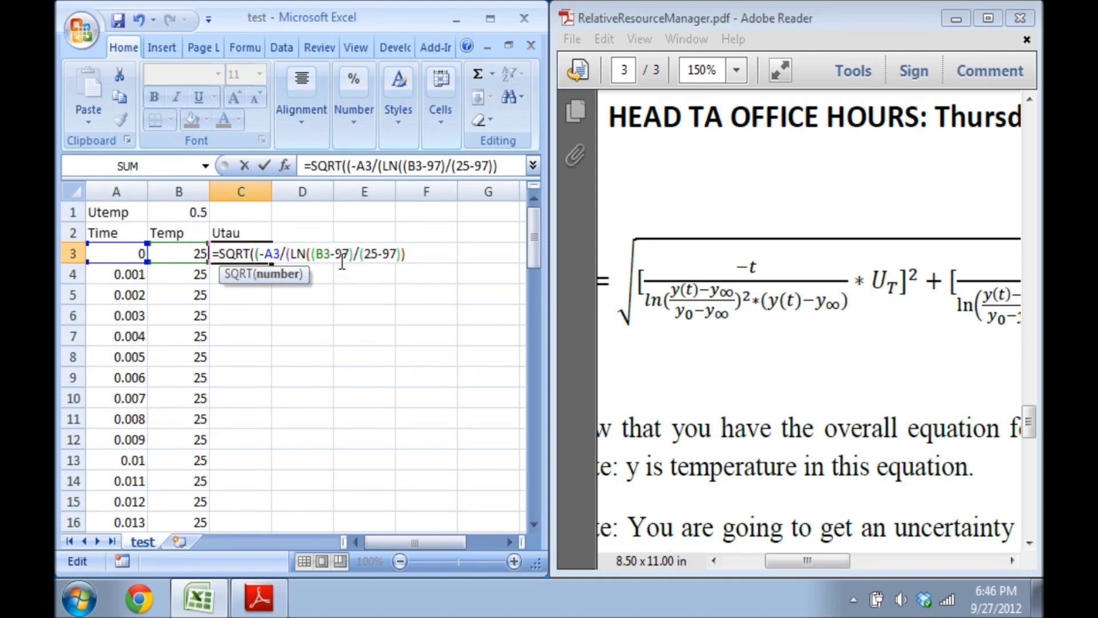
pyautogui.write('^2')
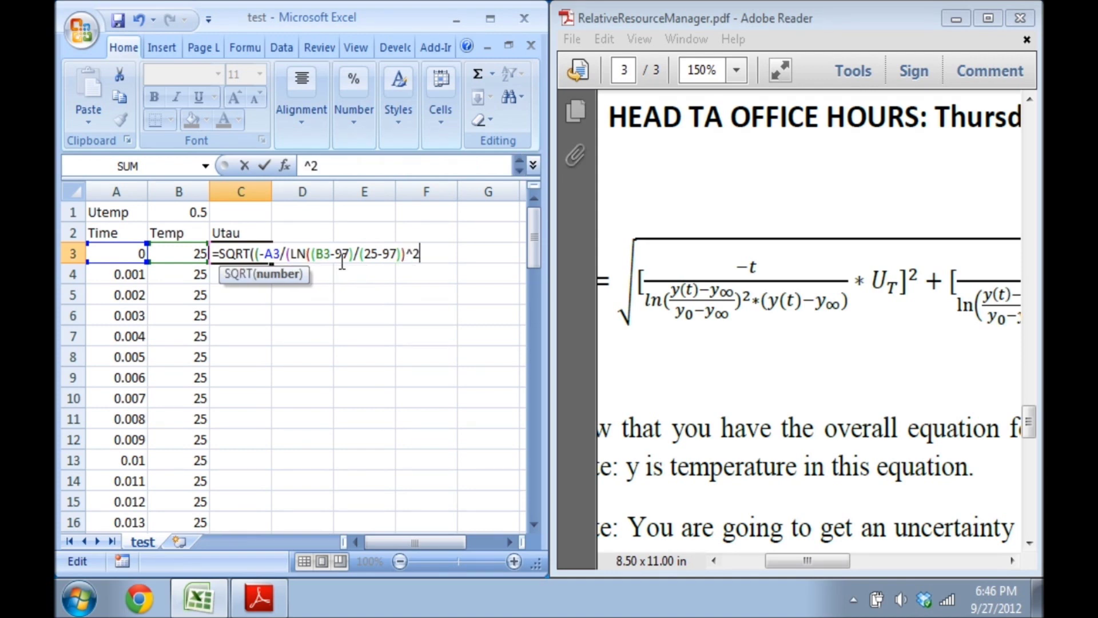
pyautogui.write('*(')
pyautogui.click(201, 251)
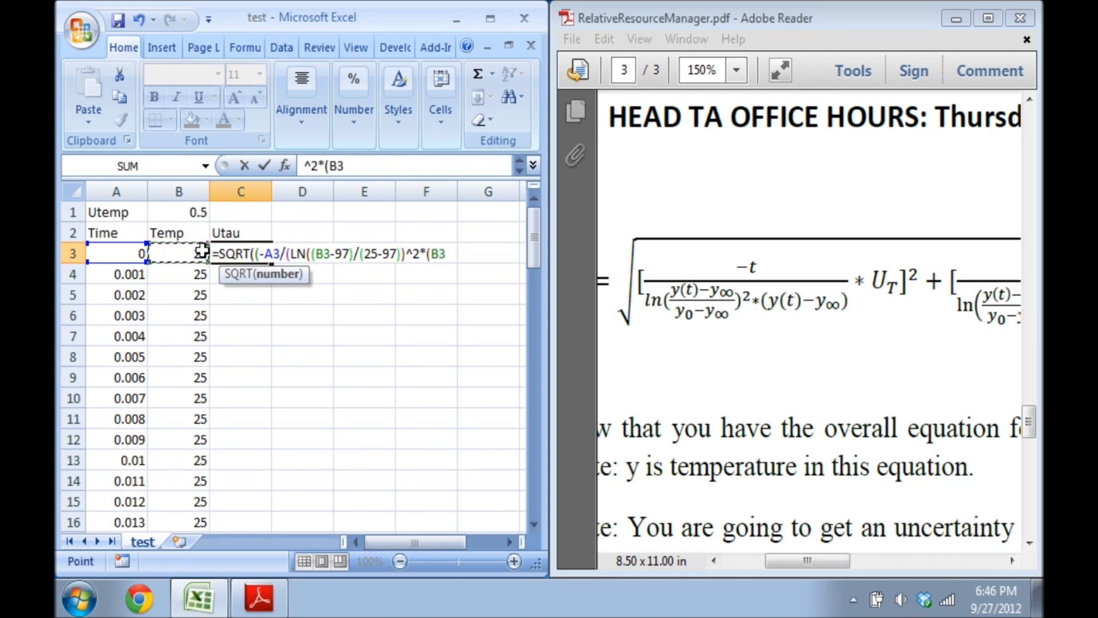
pyautogui.write('-97)')
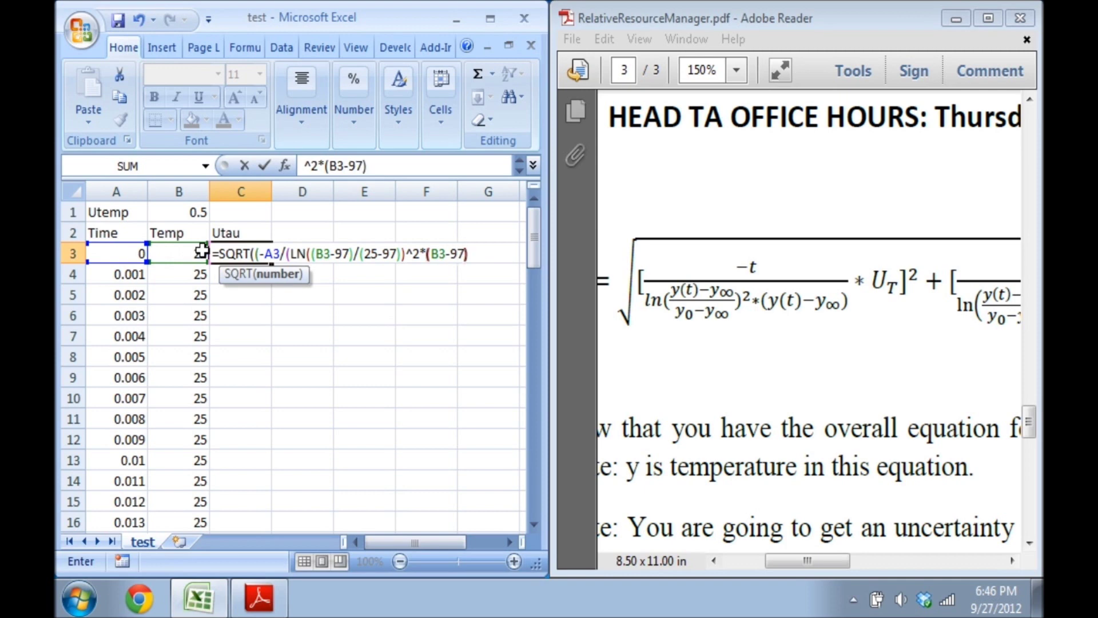
pyautogui.write(')')
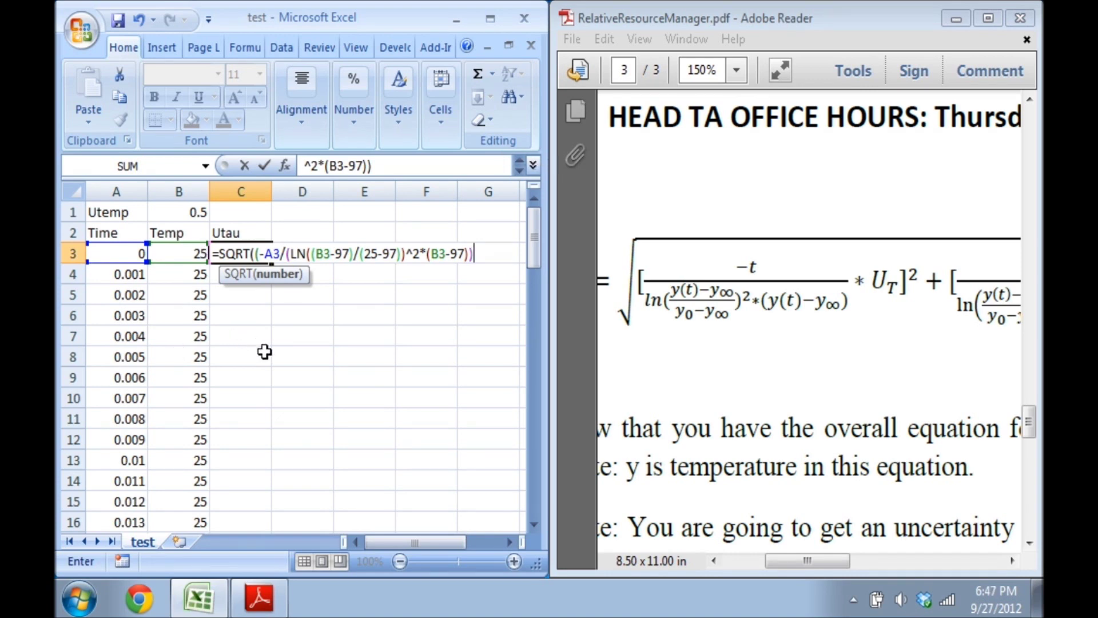
pyautogui.moveTo(285, 251); pyautogui.dragTo(468, 252)
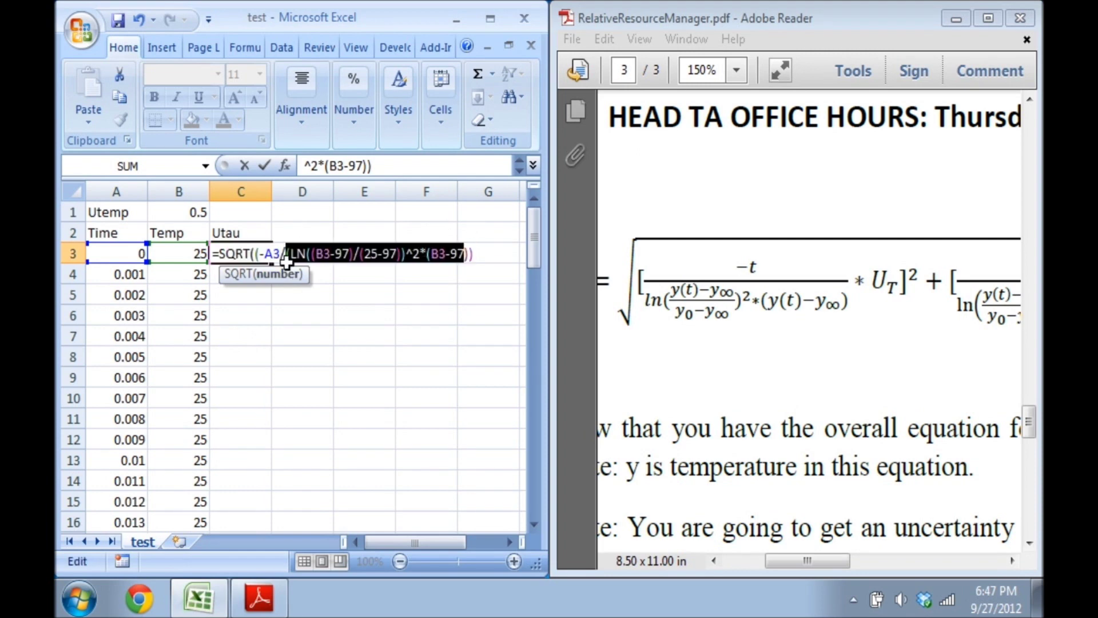
pyautogui.click(475, 252)
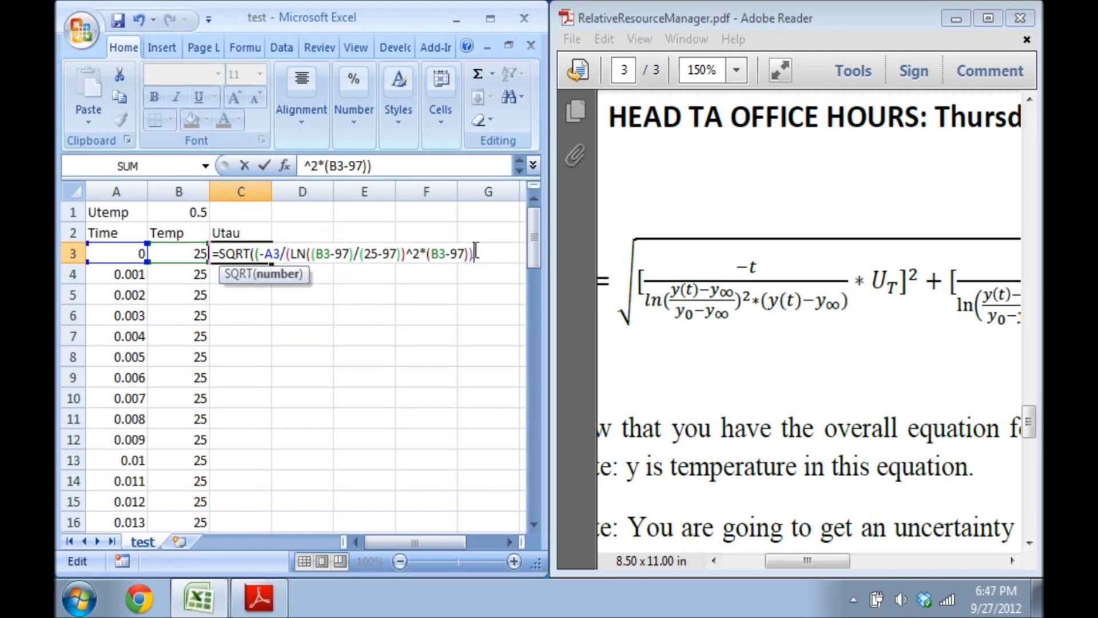
pyautogui.write(')^2')
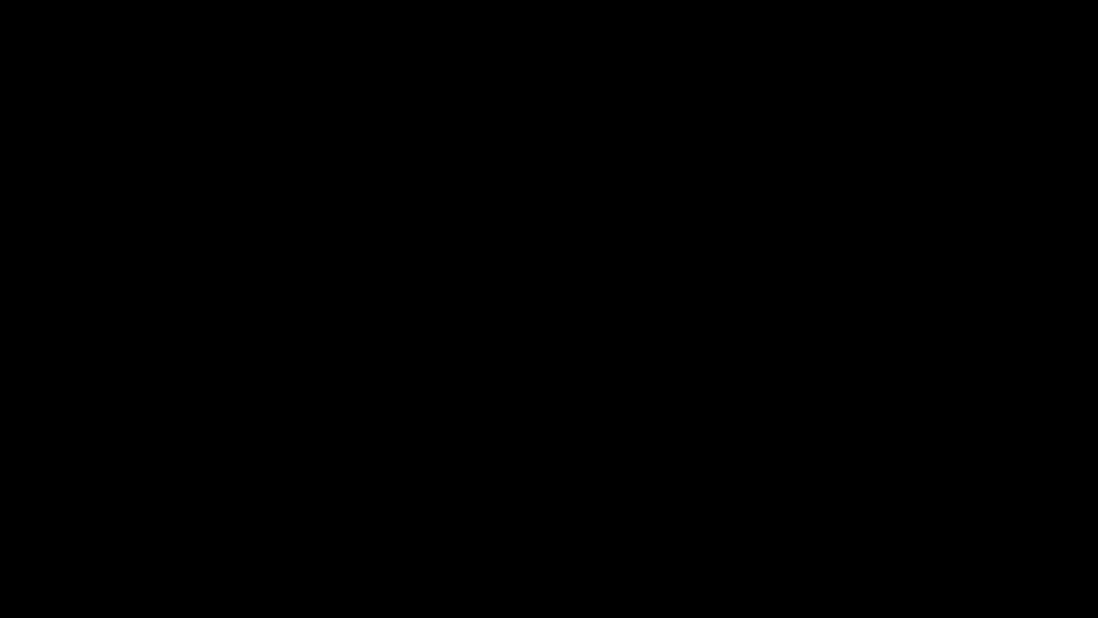